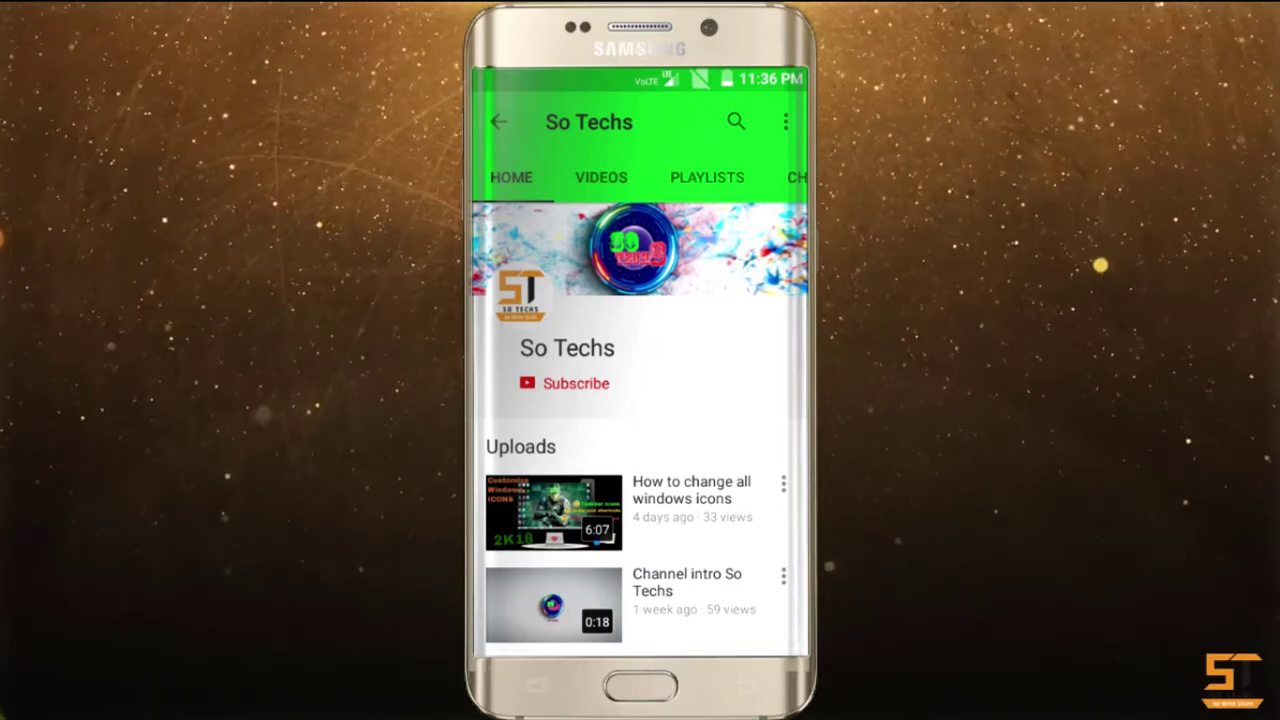
{"action": "left_click", "coordinate": [570, 383]}
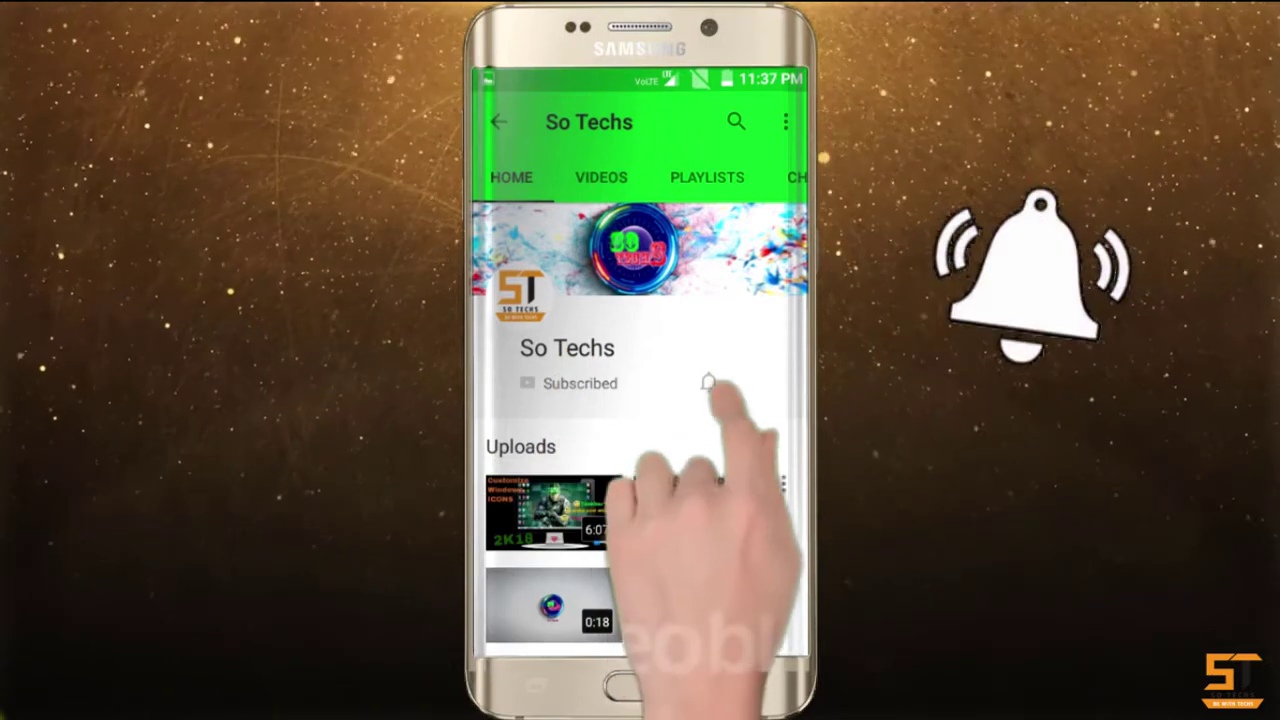
{"action": "left_click", "coordinate": [708, 382]}
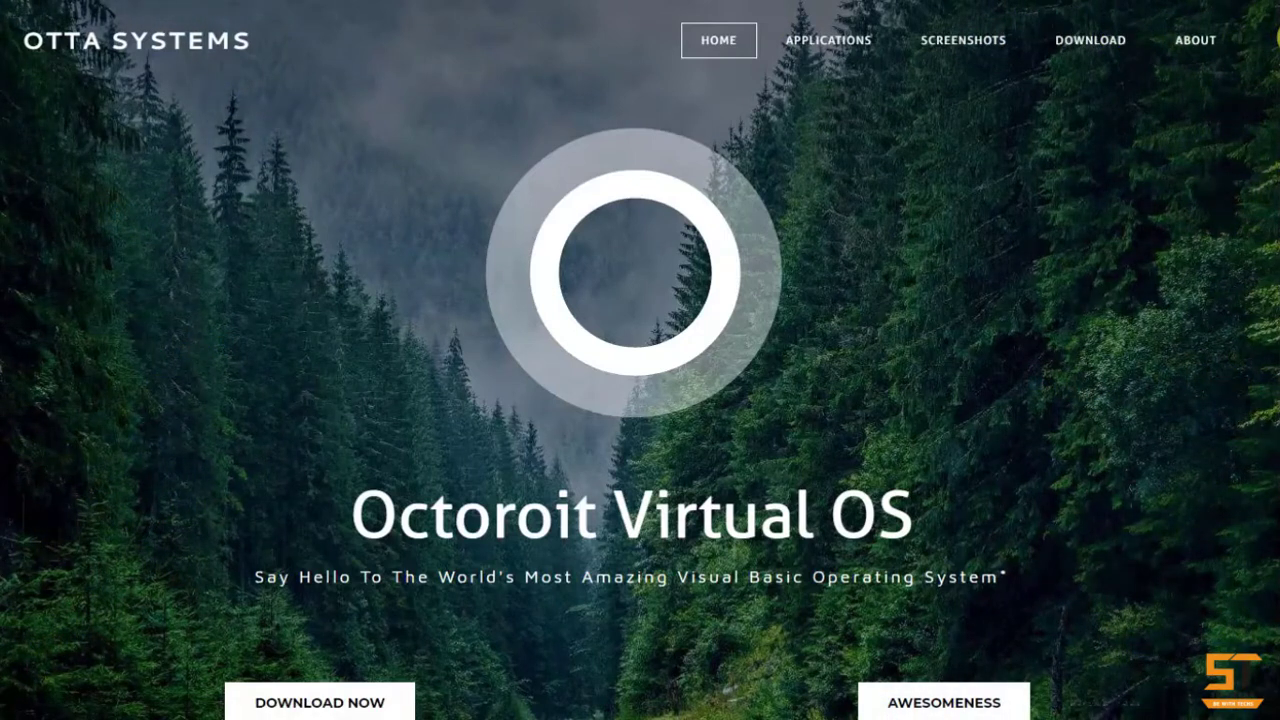
Step: Examine the feature overview on the Octoroit Virtual OS home page, from the login screen to the widgets
{"action": "scroll", "coordinate": [1278, 60], "scroll_direction": "down", "scroll_amount": 8}
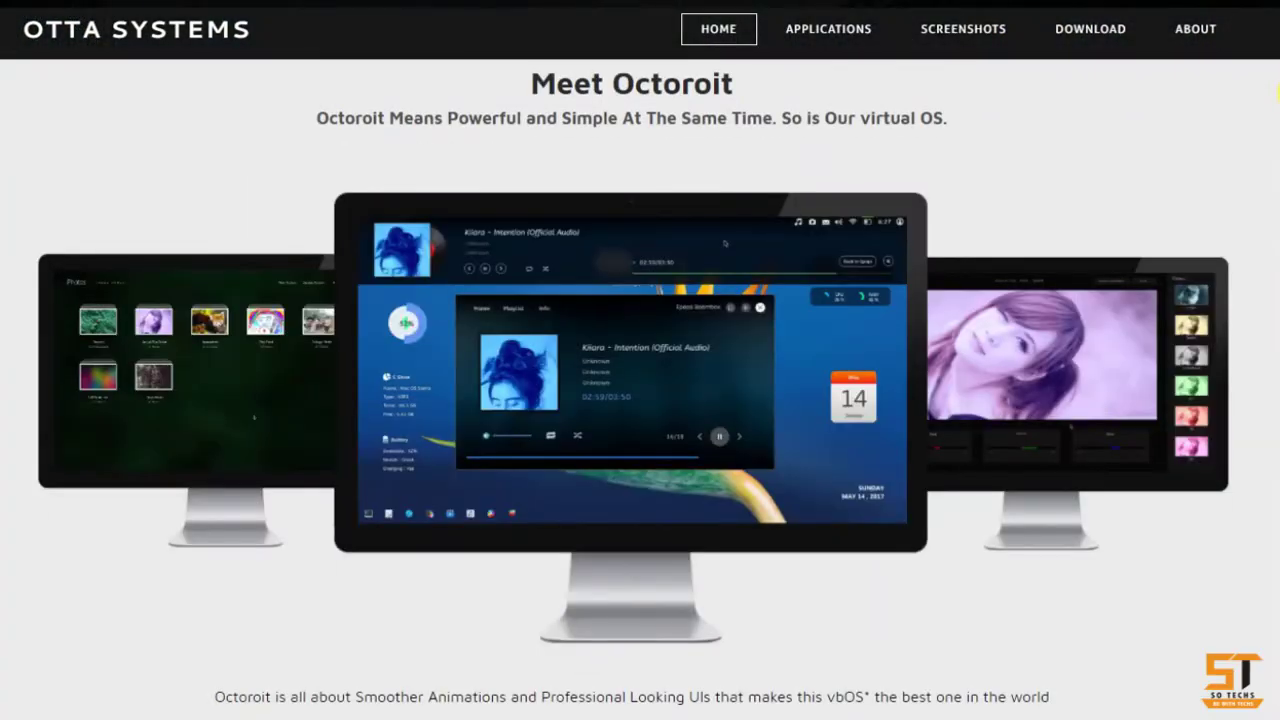
{"action": "scroll", "coordinate": [1278, 94], "scroll_direction": "down", "scroll_amount": 5}
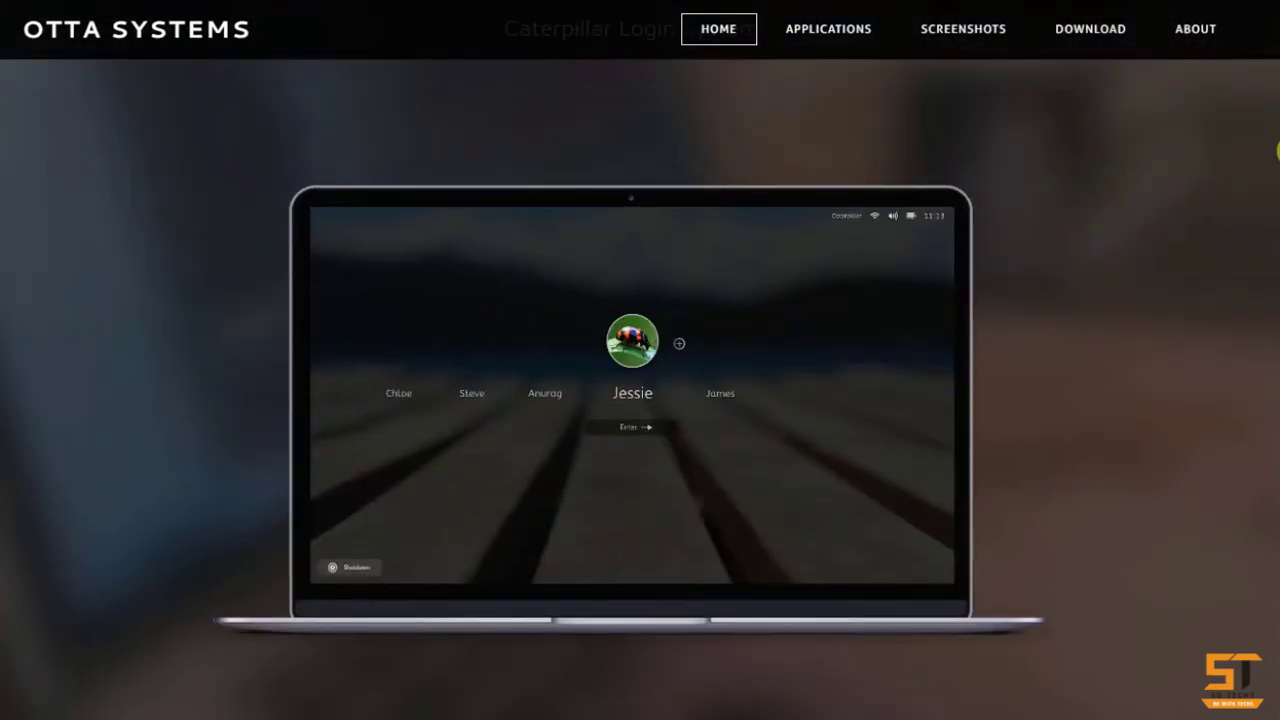
{"action": "scroll", "coordinate": [1278, 150], "scroll_direction": "down", "scroll_amount": 8}
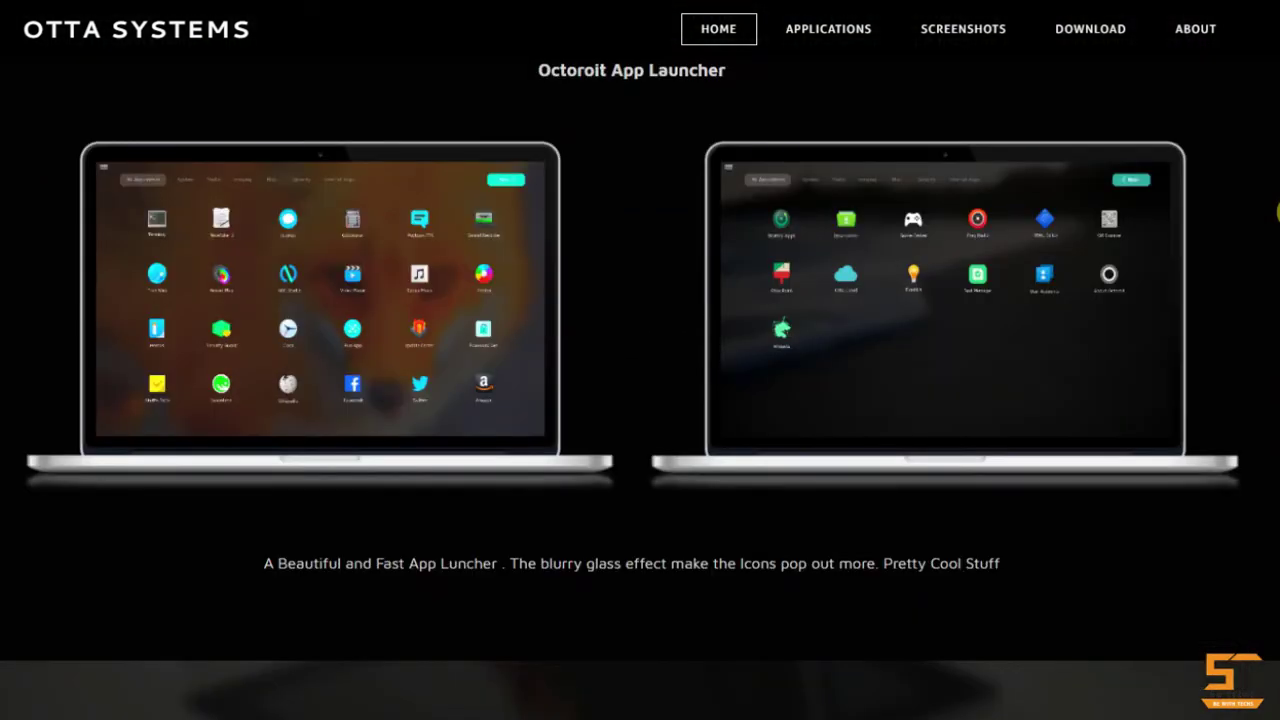
{"action": "scroll", "coordinate": [1278, 212], "scroll_direction": "down", "scroll_amount": 6}
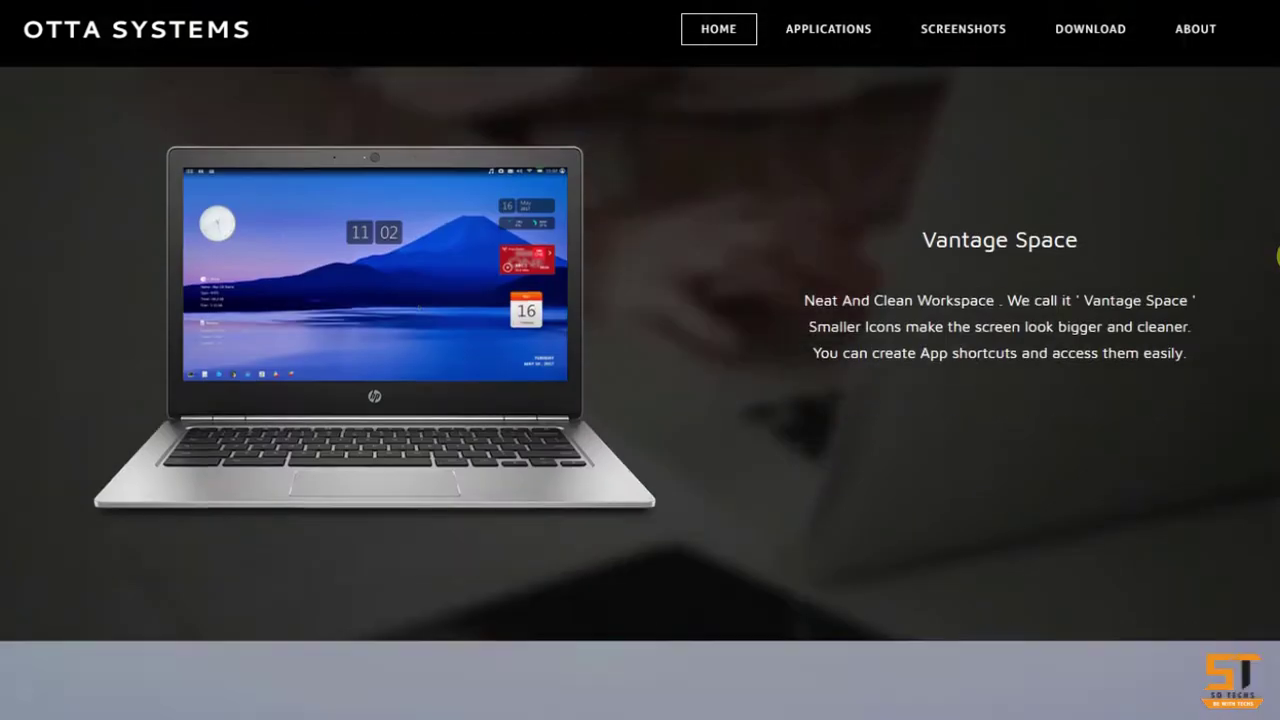
{"action": "scroll", "coordinate": [1278, 258], "scroll_direction": "down", "scroll_amount": 5}
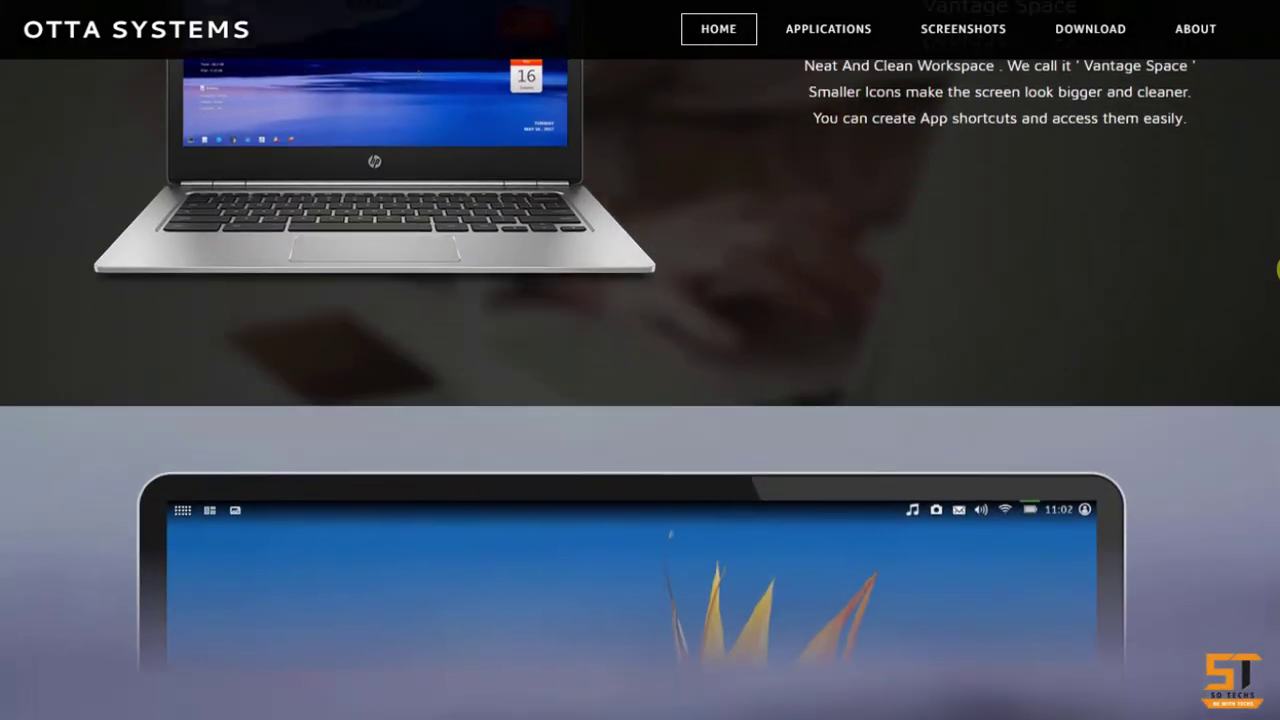
{"action": "scroll", "coordinate": [1278, 290], "scroll_direction": "down", "scroll_amount": 4}
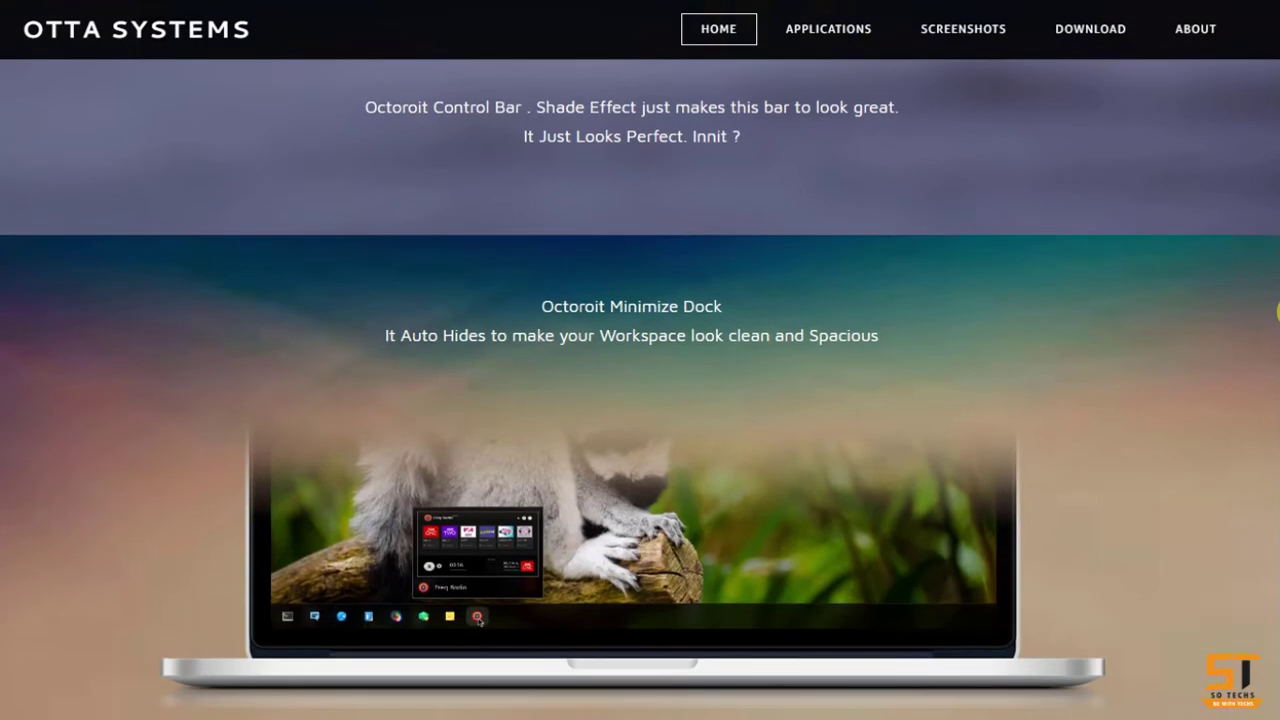
{"action": "scroll", "coordinate": [1278, 312], "scroll_direction": "down", "scroll_amount": 5}
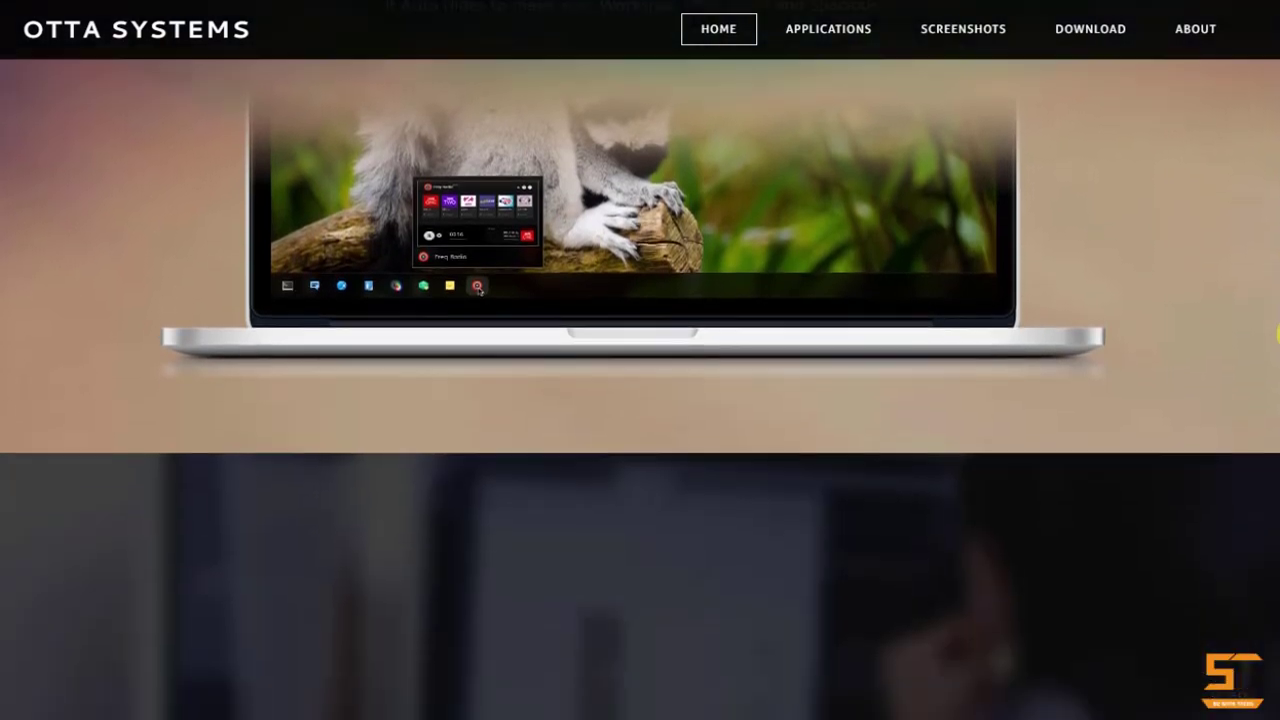
{"action": "scroll", "coordinate": [1278, 345], "scroll_direction": "down", "scroll_amount": 2}
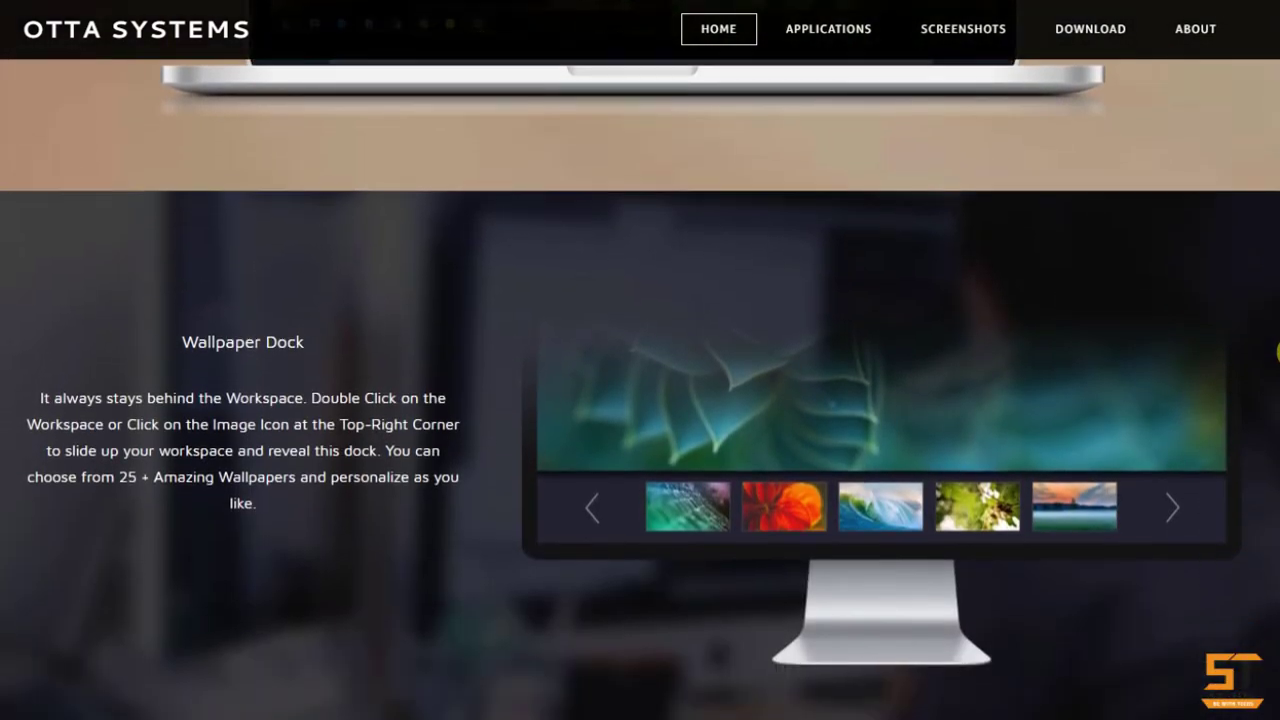
{"action": "scroll", "coordinate": [1278, 352], "scroll_direction": "down", "scroll_amount": 10}
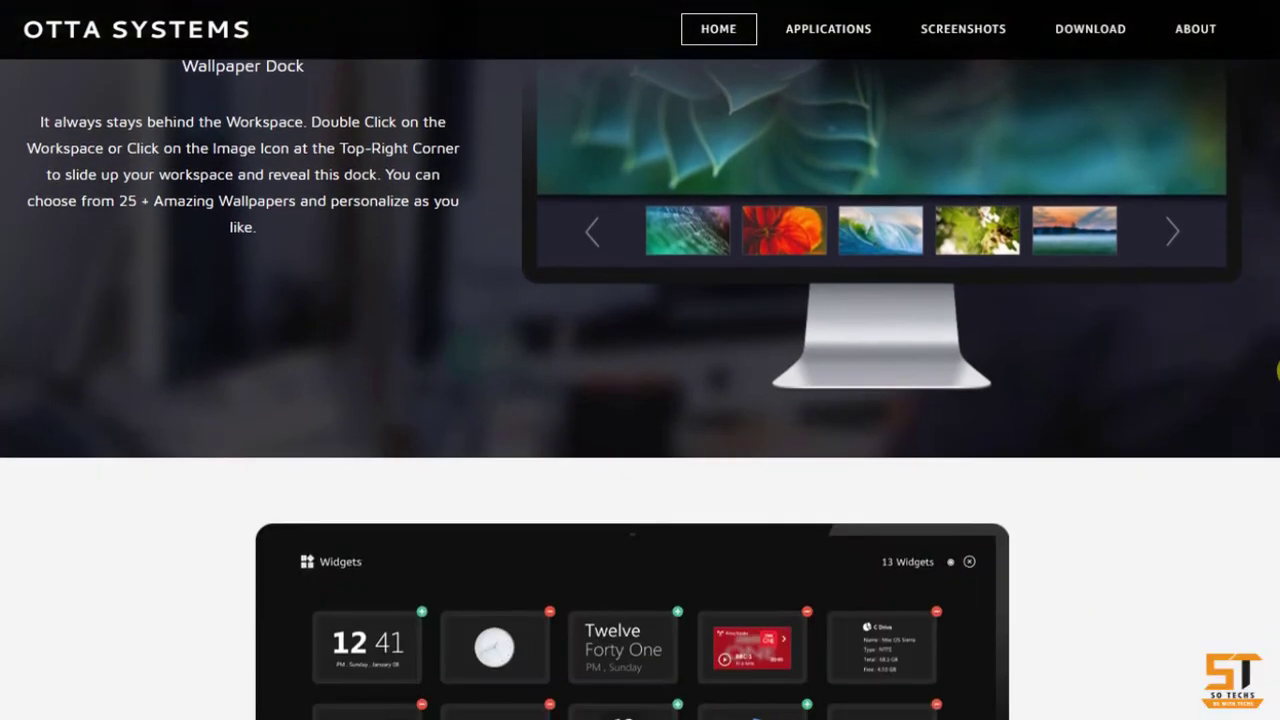
{"action": "scroll", "coordinate": [1278, 392], "scroll_direction": "down", "scroll_amount": 3}
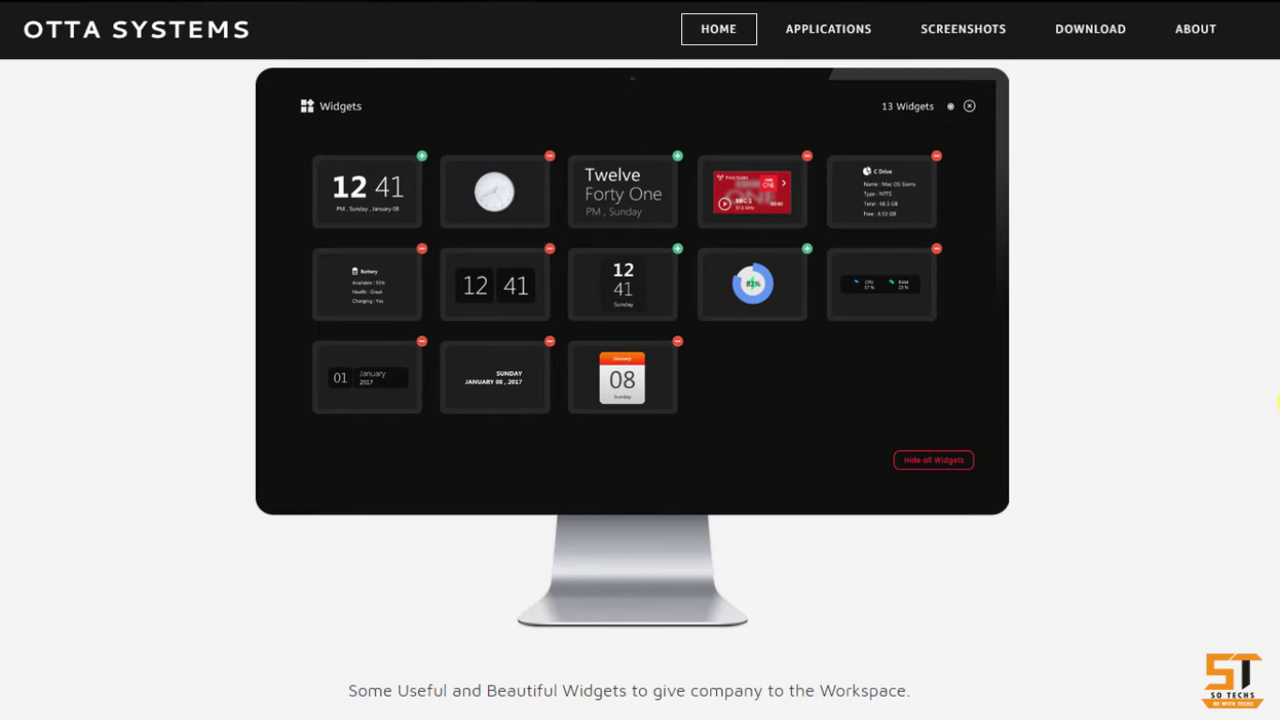
{"action": "scroll", "coordinate": [1277, 400], "scroll_direction": "down", "scroll_amount": 9}
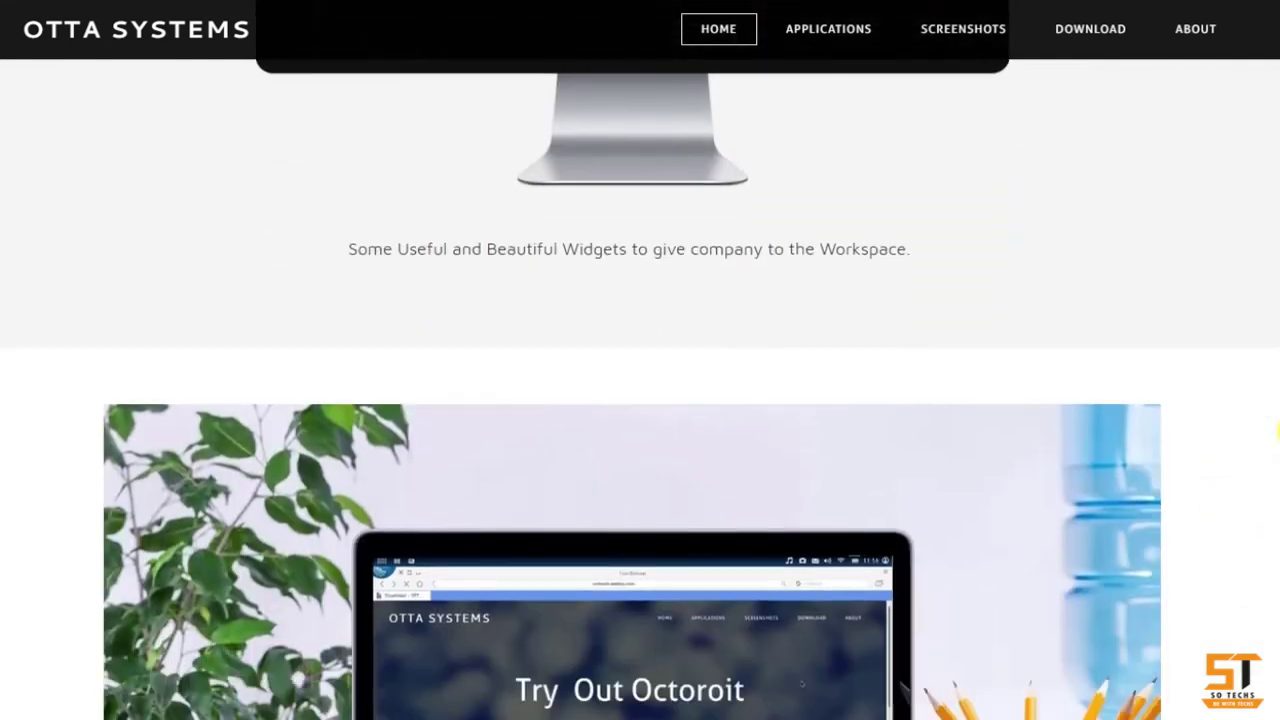
{"action": "scroll", "coordinate": [1277, 430], "scroll_direction": "down", "scroll_amount": 5}
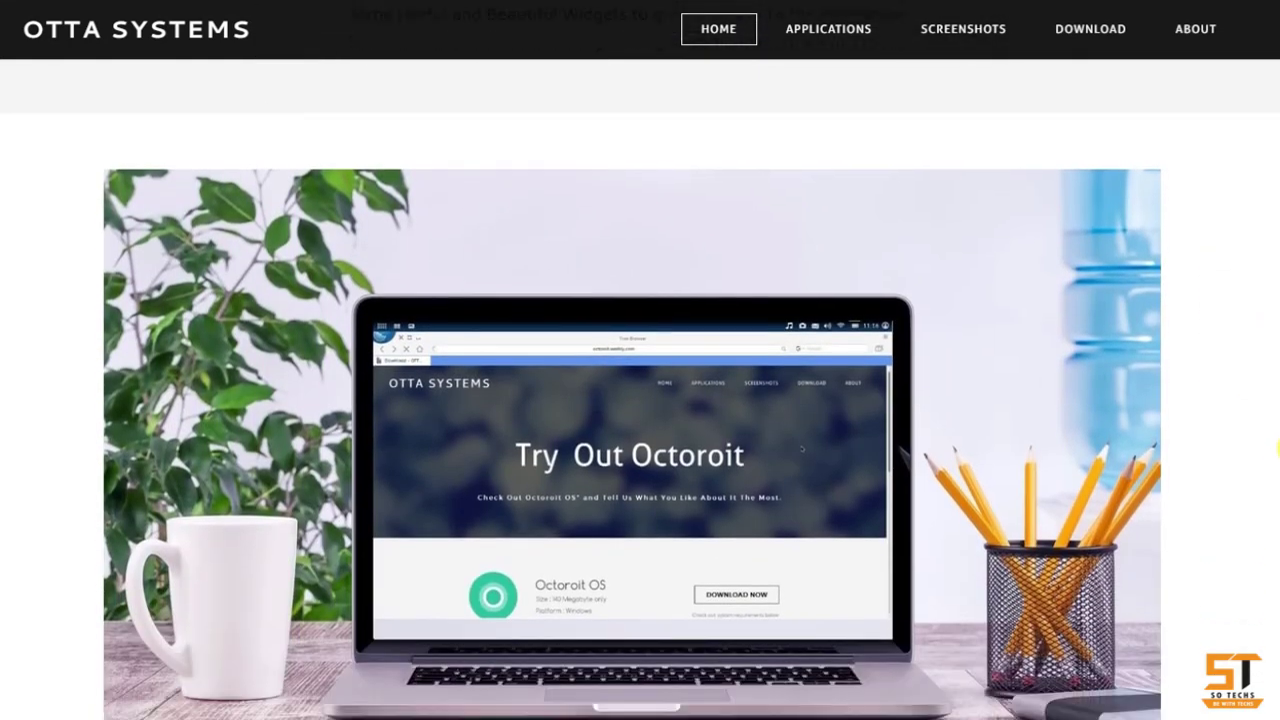
{"action": "scroll", "coordinate": [1278, 449], "scroll_direction": "down", "scroll_amount": 1}
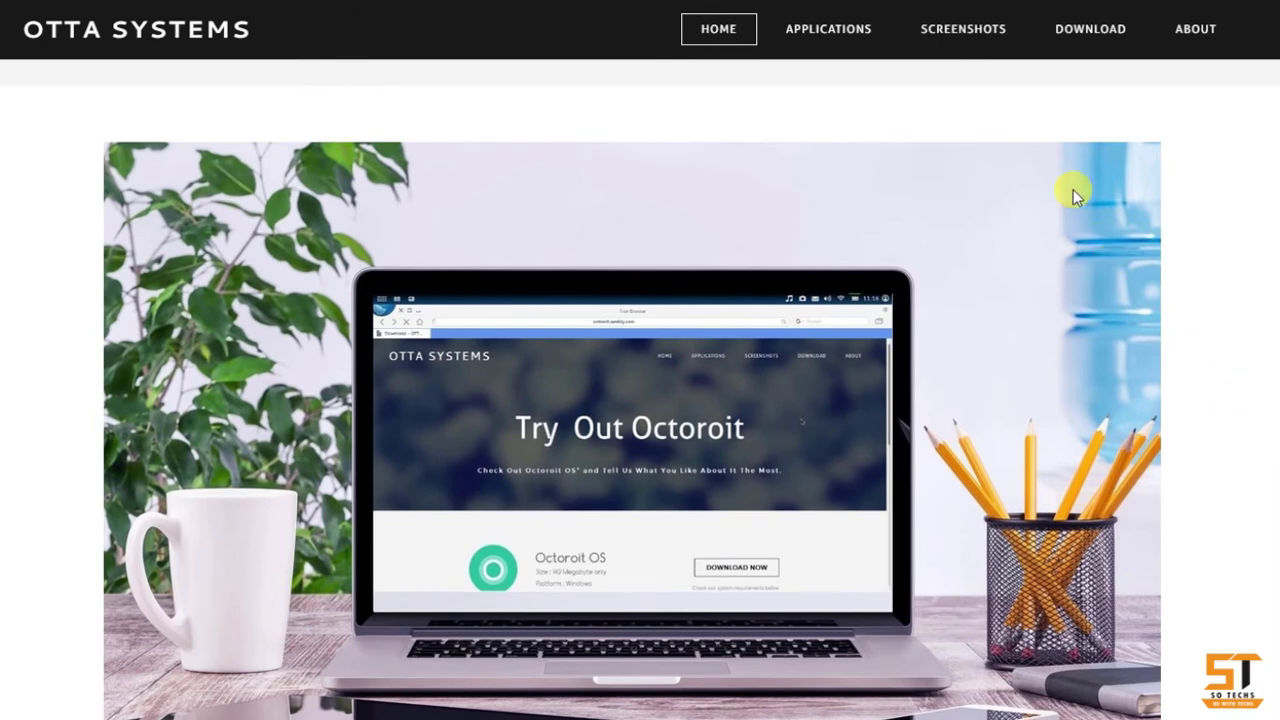
Step: Open the site's download page and go through the required fonts to the Octoroit Virtual OS download options
{"action": "left_click", "coordinate": [1096, 30]}
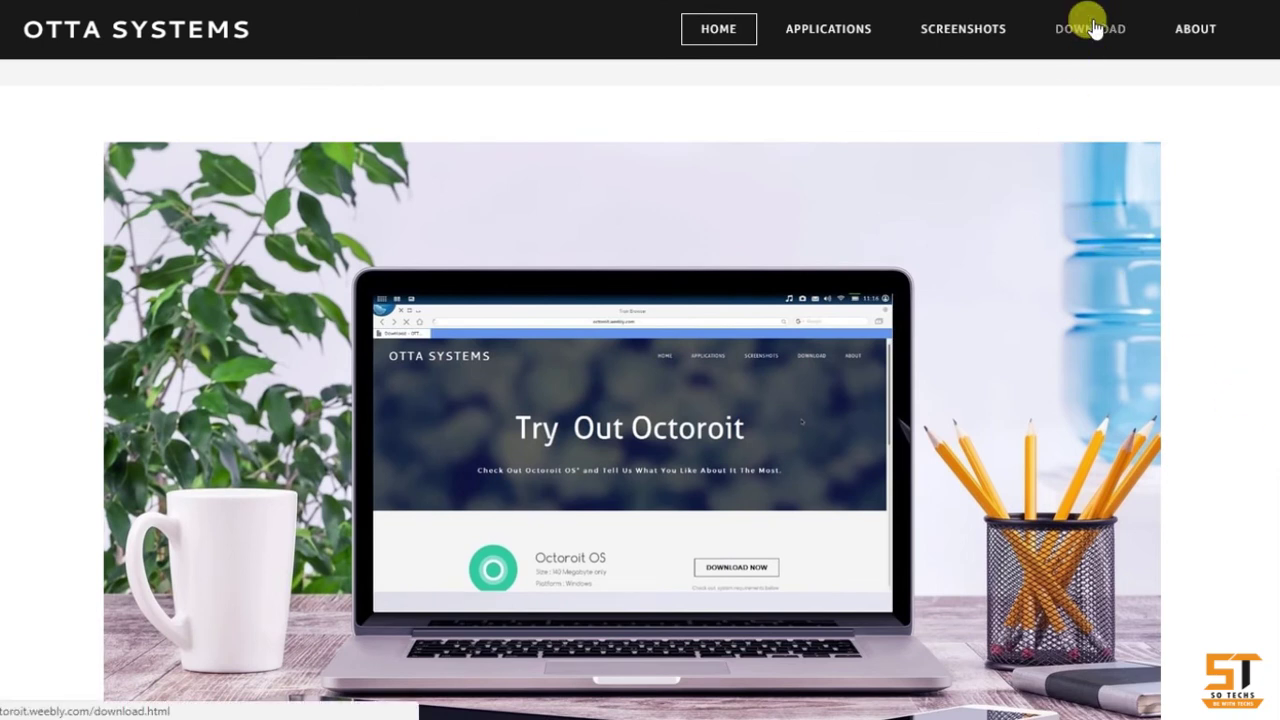
{"action": "left_click", "coordinate": [1096, 28]}
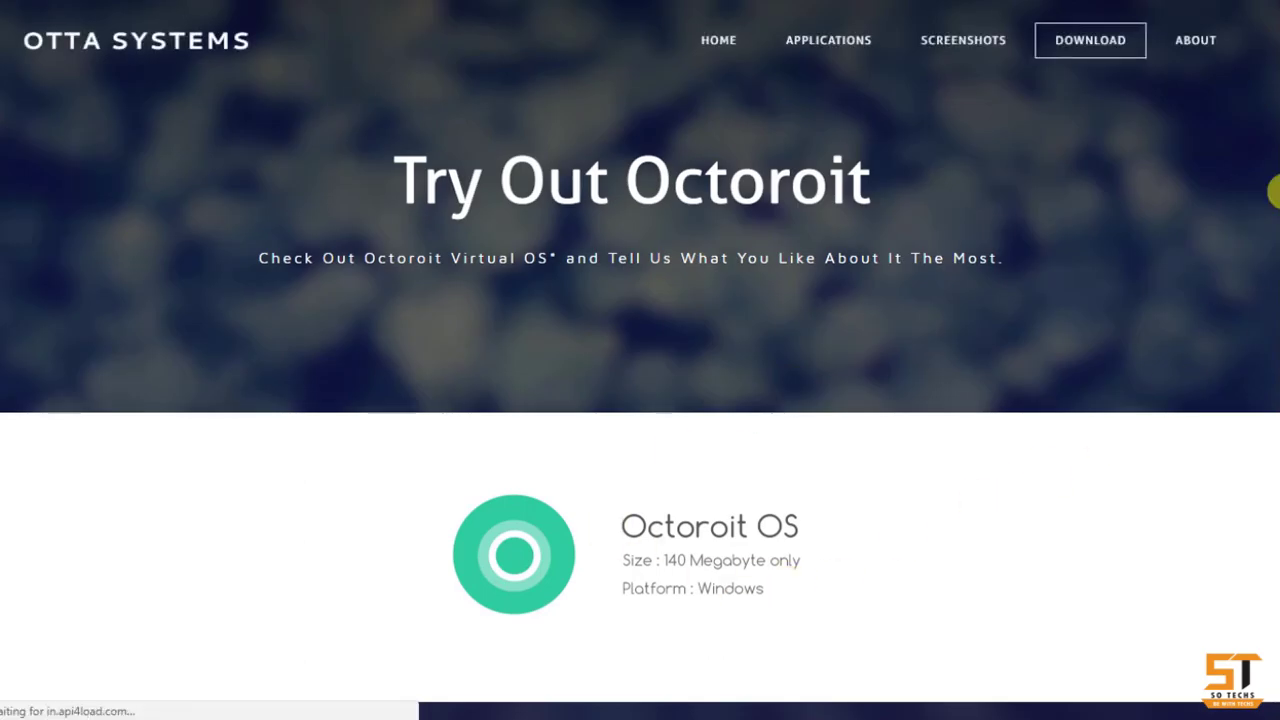
{"action": "scroll", "coordinate": [640, 400], "scroll_direction": "down", "scroll_amount": 2}
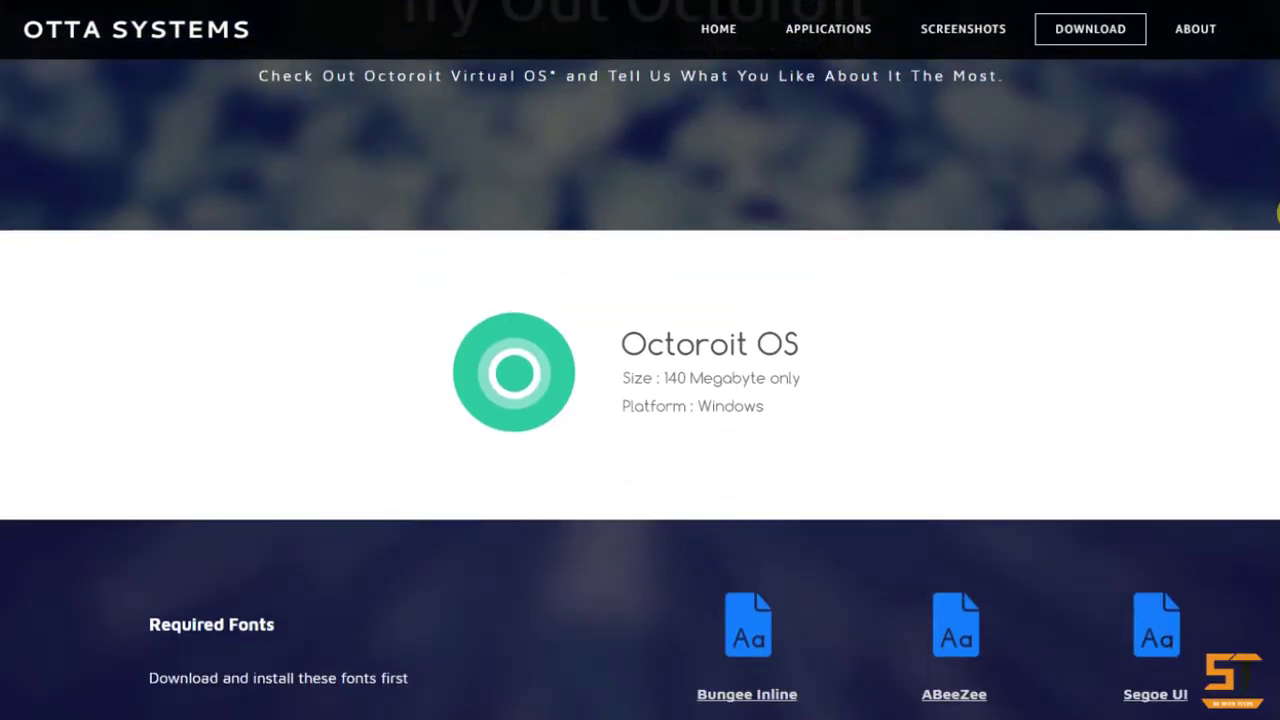
{"action": "scroll", "coordinate": [1277, 212], "scroll_direction": "down", "scroll_amount": 3}
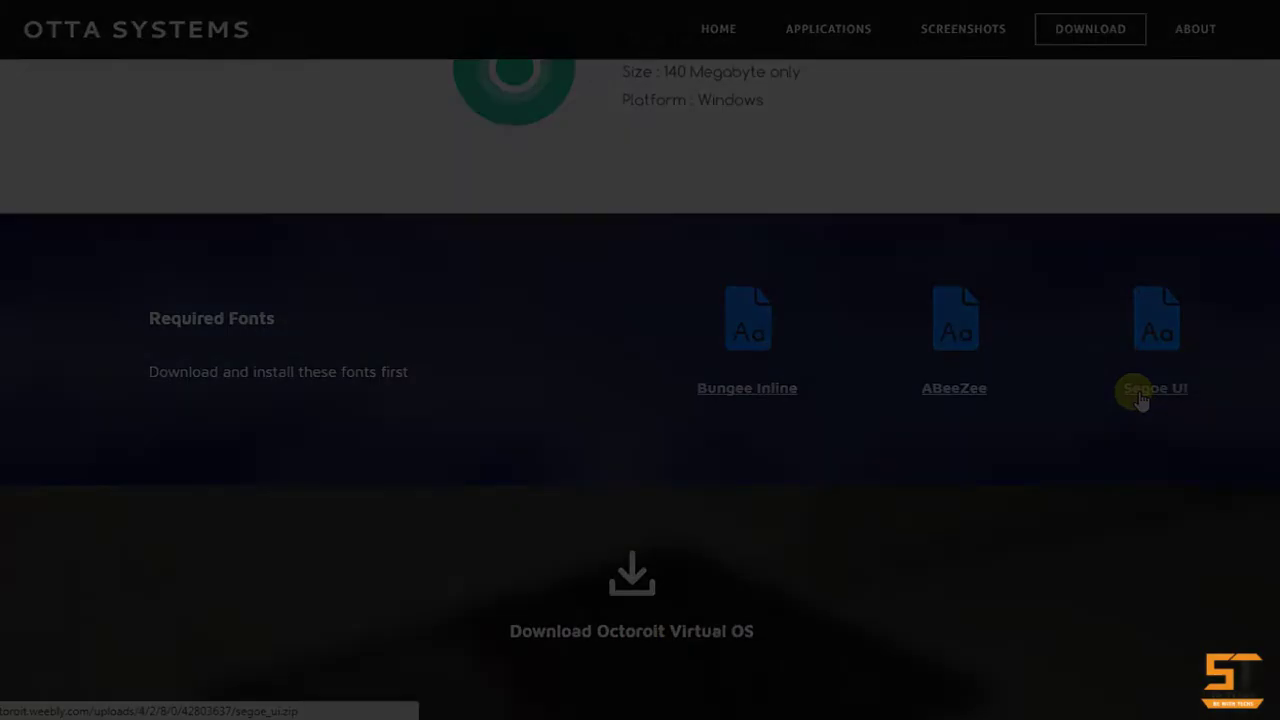
{"action": "scroll", "coordinate": [1277, 250], "scroll_direction": "down", "scroll_amount": 1}
{"action": "scroll", "coordinate": [1277, 250], "scroll_direction": "down", "scroll_amount": 1}
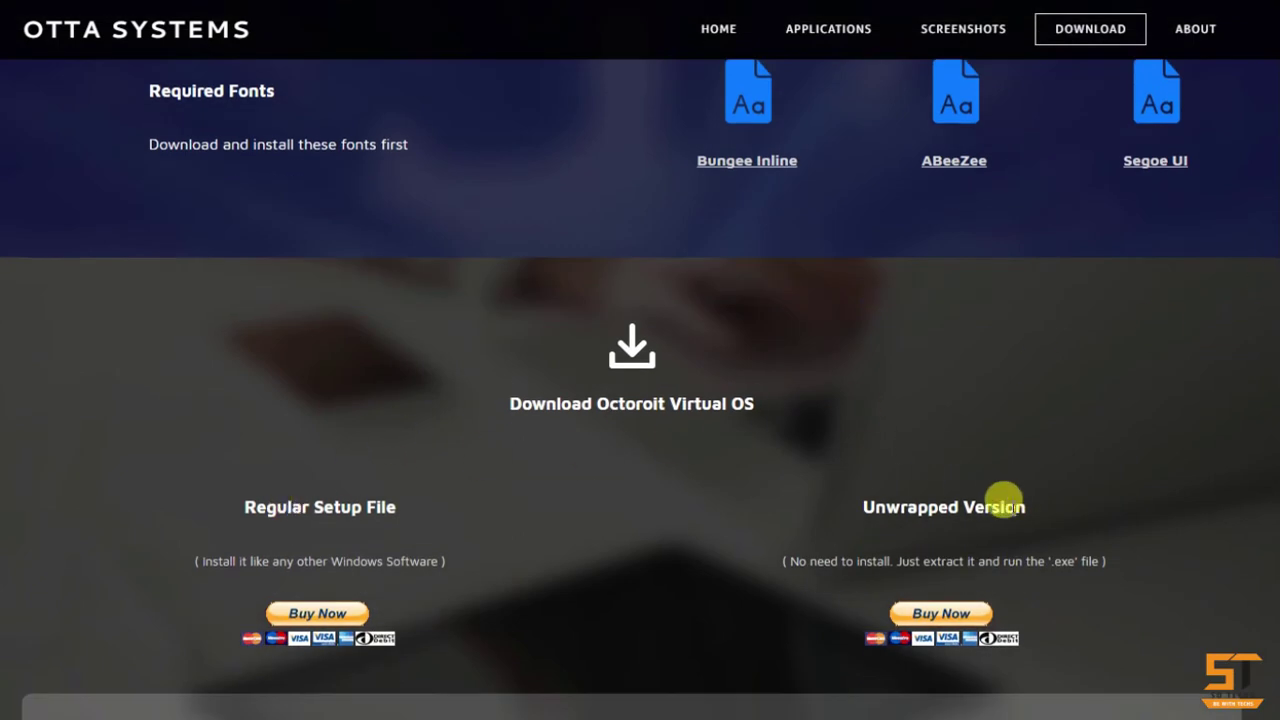
Step: Start purchasing the Regular Setup File through PayPal and choose payment by credit or debit card
{"action": "left_click_drag", "start_coordinate": [349, 574], "coordinate": [429, 574]}
{"action": "left_click", "coordinate": [429, 574]}
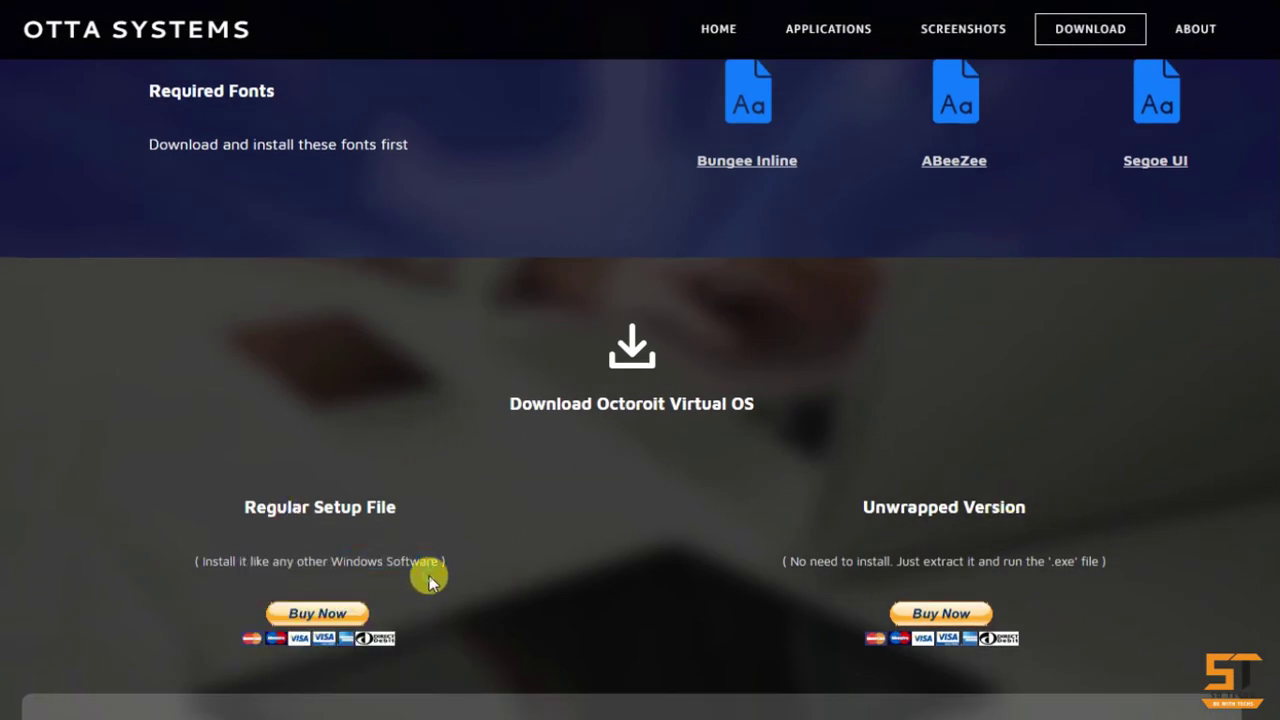
{"action": "left_click", "coordinate": [306, 617]}
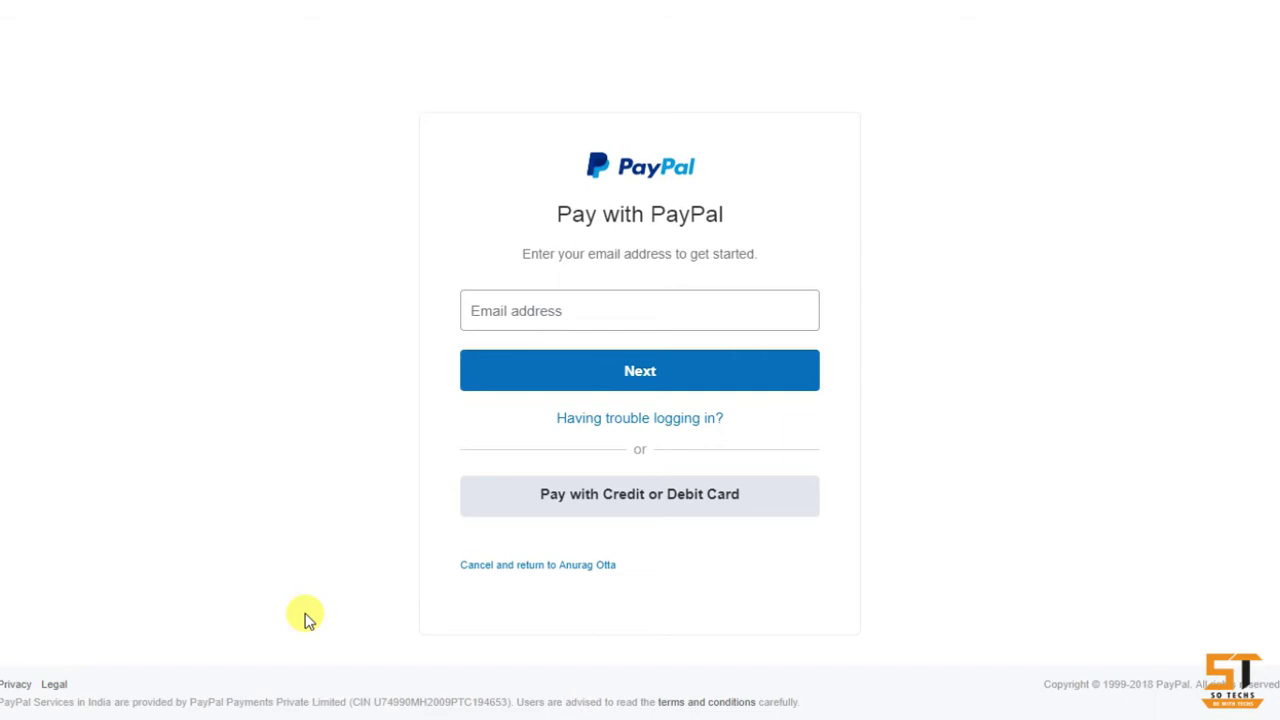
{"action": "left_click", "coordinate": [570, 316]}
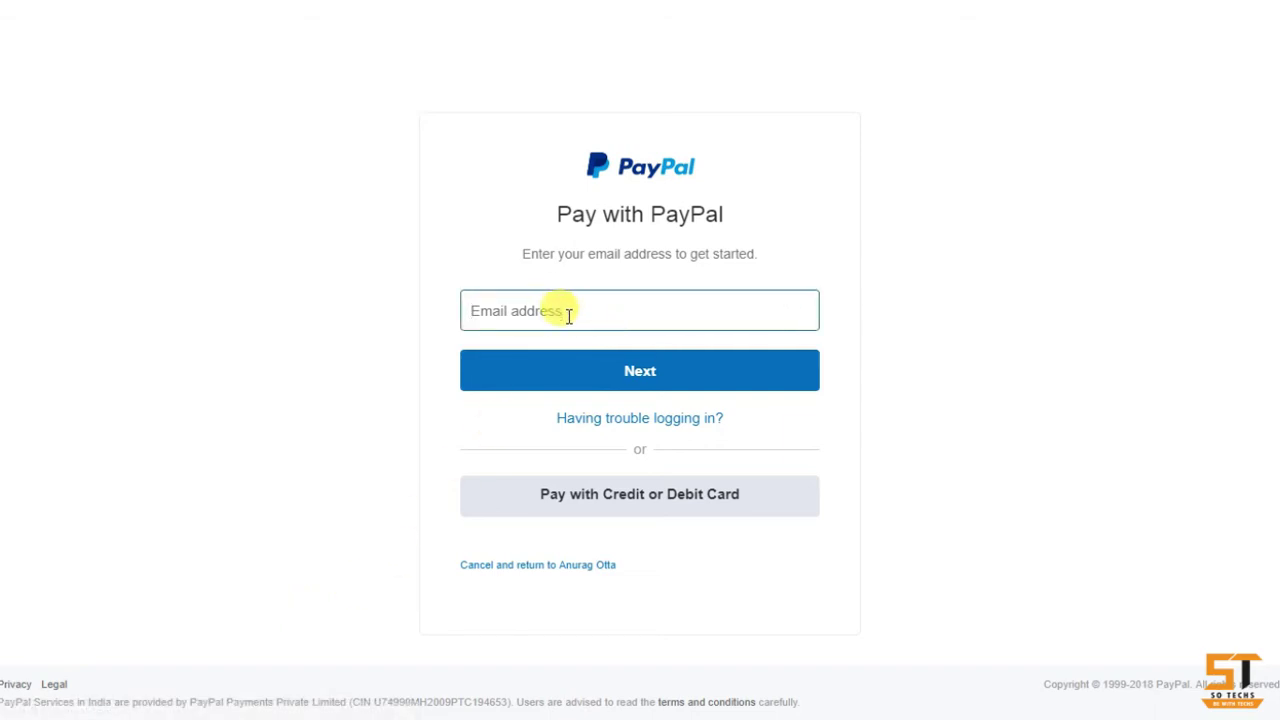
{"action": "left_click", "coordinate": [617, 505]}
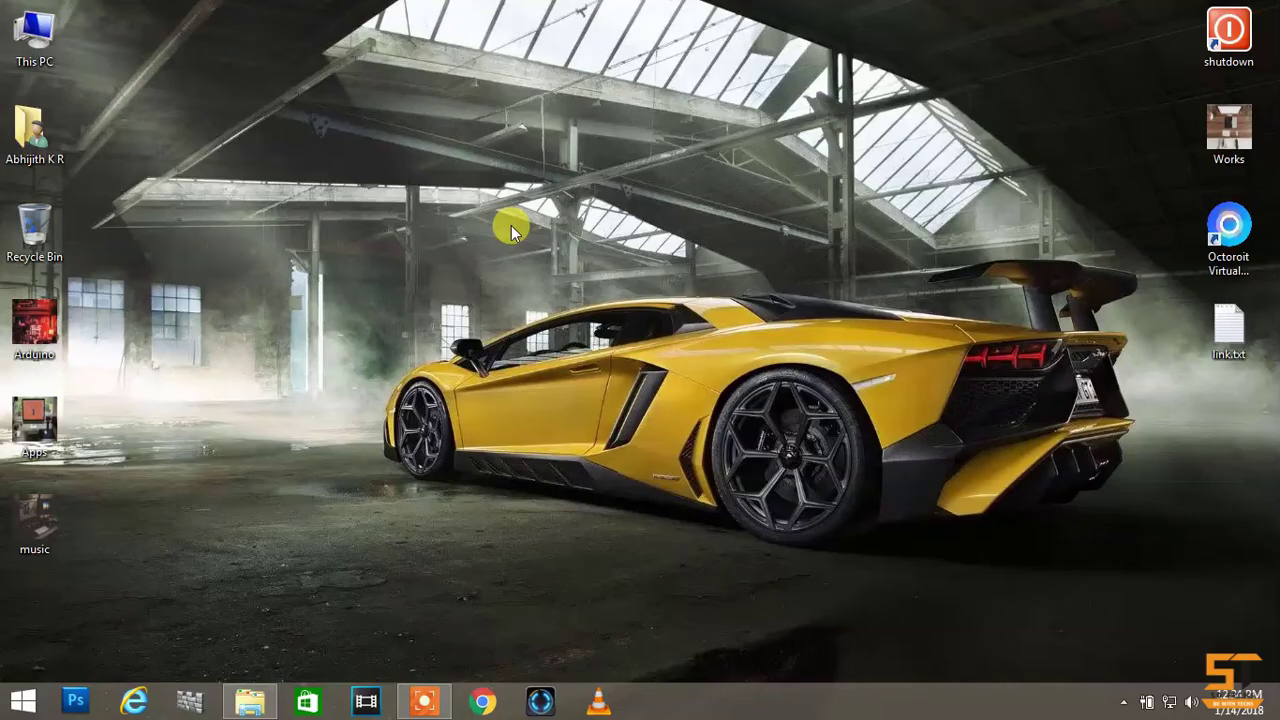
Step: Open the down1 folder inside this PC's Downloads folder
{"action": "double_click", "coordinate": [34, 35]}
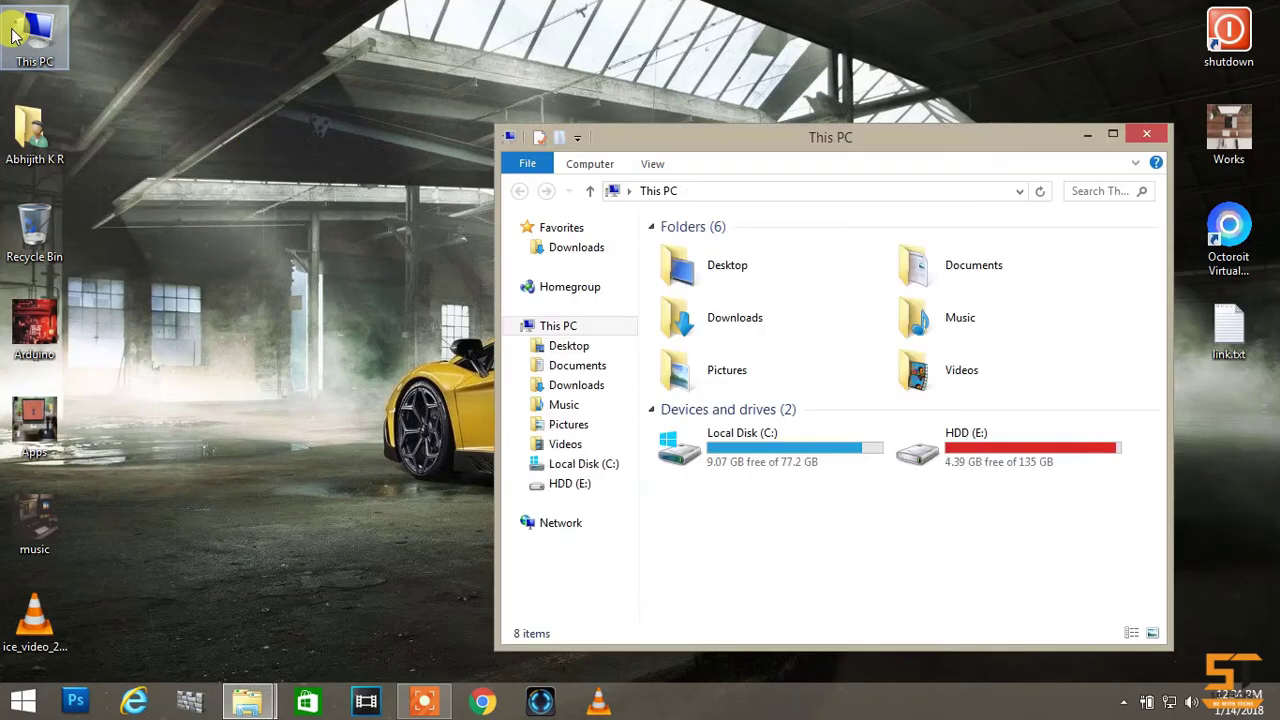
{"action": "double_click", "coordinate": [770, 320]}
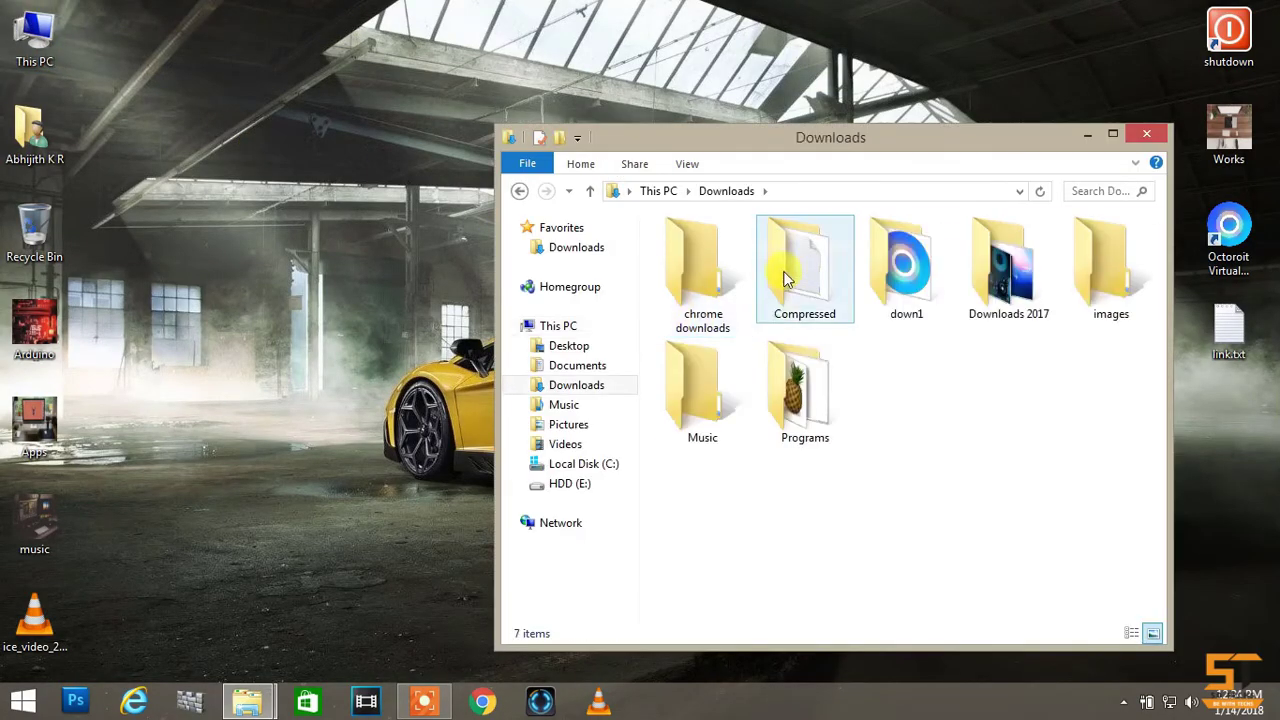
{"action": "double_click", "coordinate": [893, 300]}
Step: Extract abeezee.zip, bungeeinline.zip and segoe_ui.zip directly into the down1 folder, dismissing the replacement of OFL.txt
{"action": "left_click", "coordinate": [729, 310]}
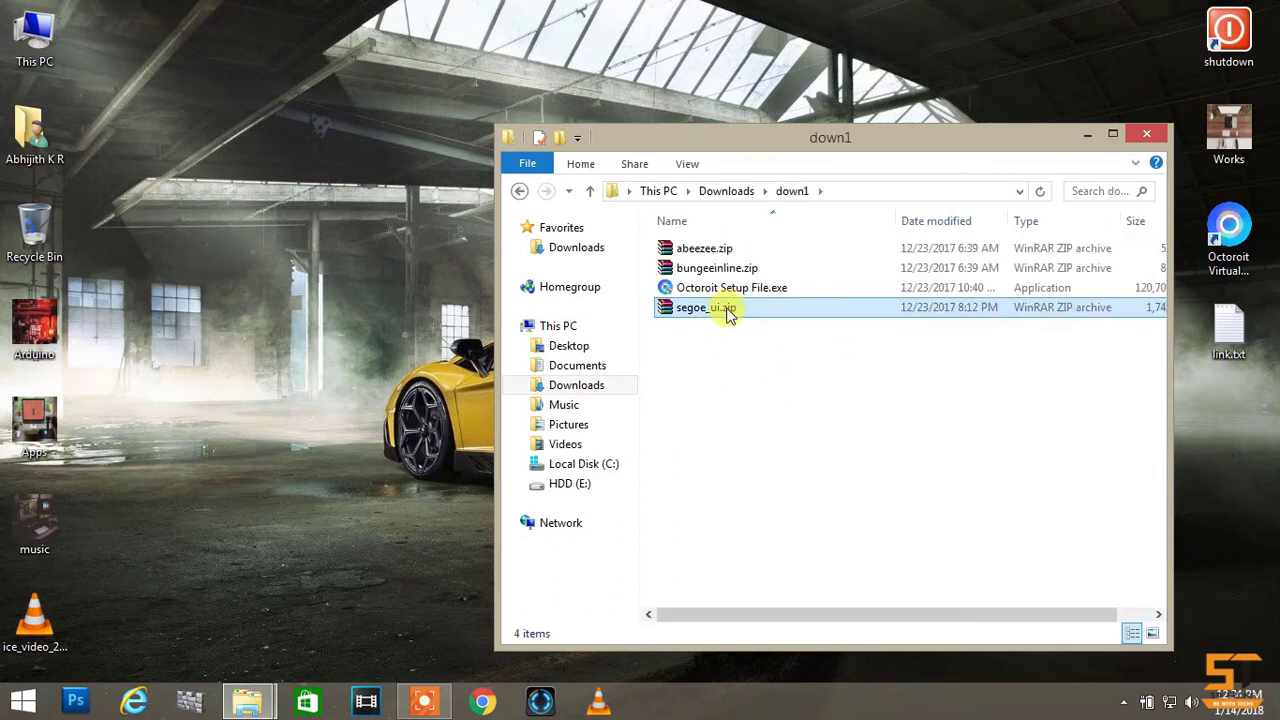
{"action": "left_click", "coordinate": [745, 250], "text": "ctrl"}
{"action": "left_click", "coordinate": [740, 267], "text": "ctrl"}
{"action": "right_click", "coordinate": [760, 262]}
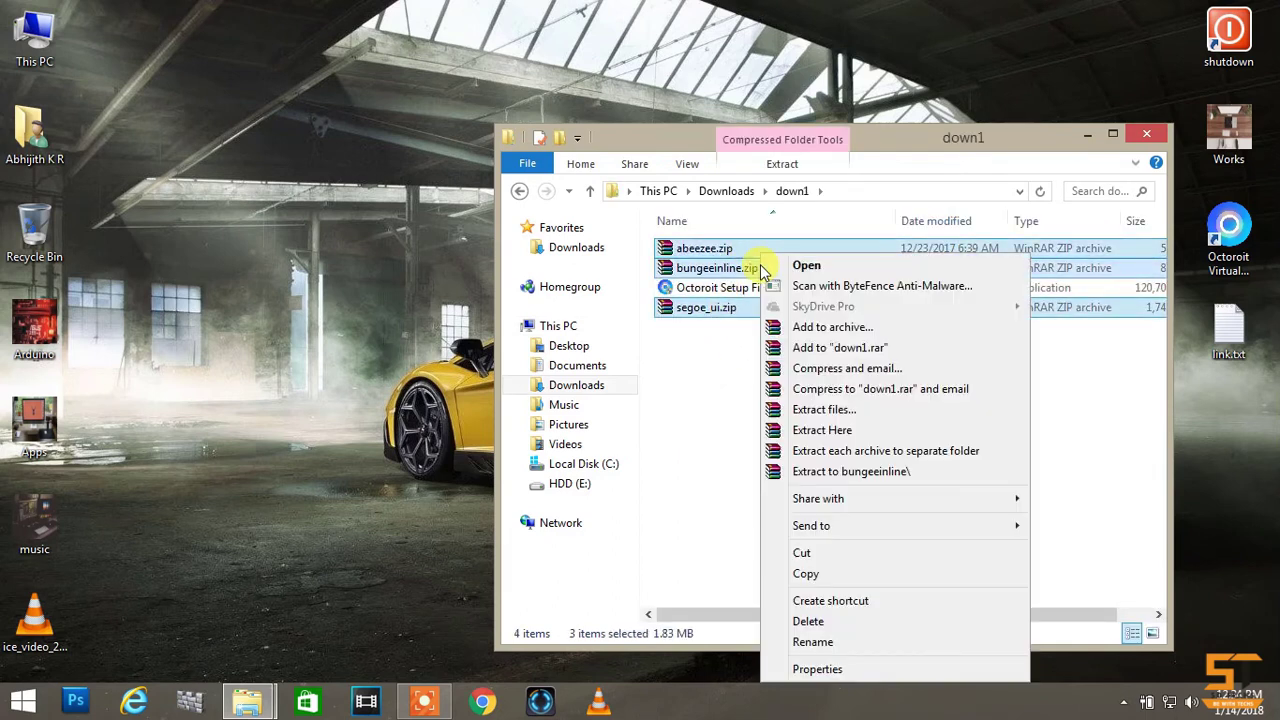
{"action": "left_click", "coordinate": [850, 432]}
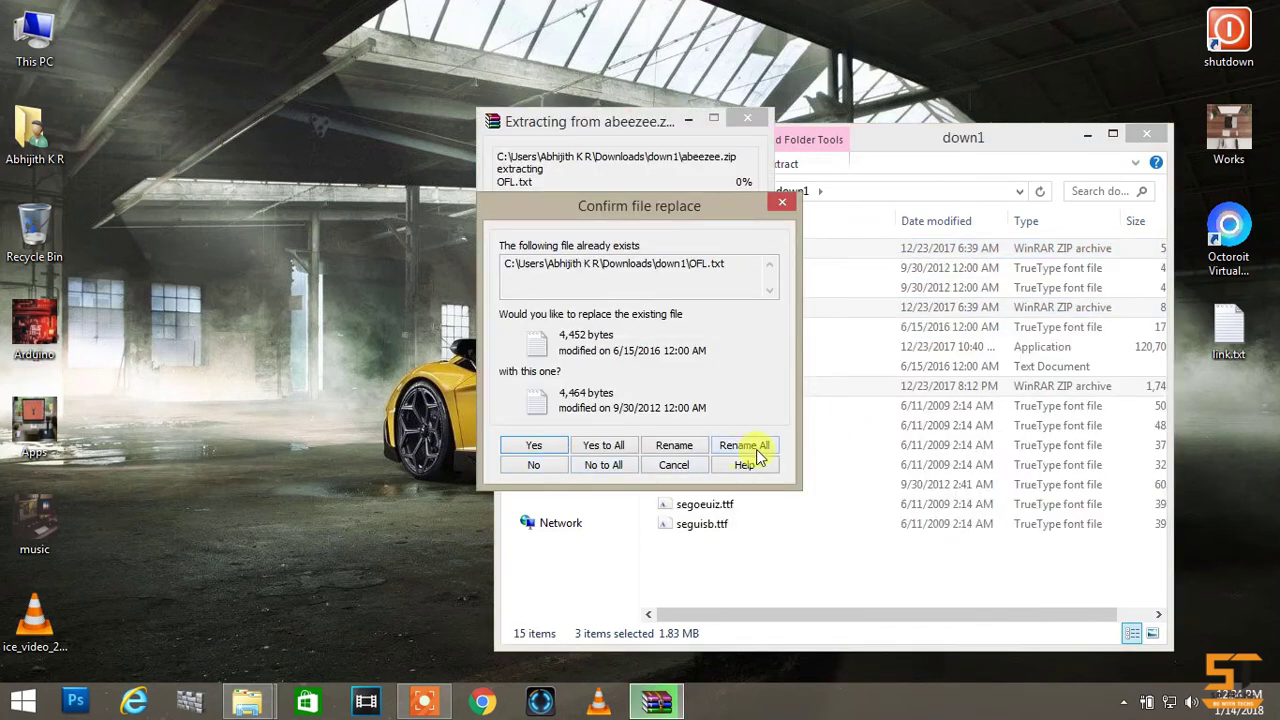
{"action": "left_click", "coordinate": [778, 208]}
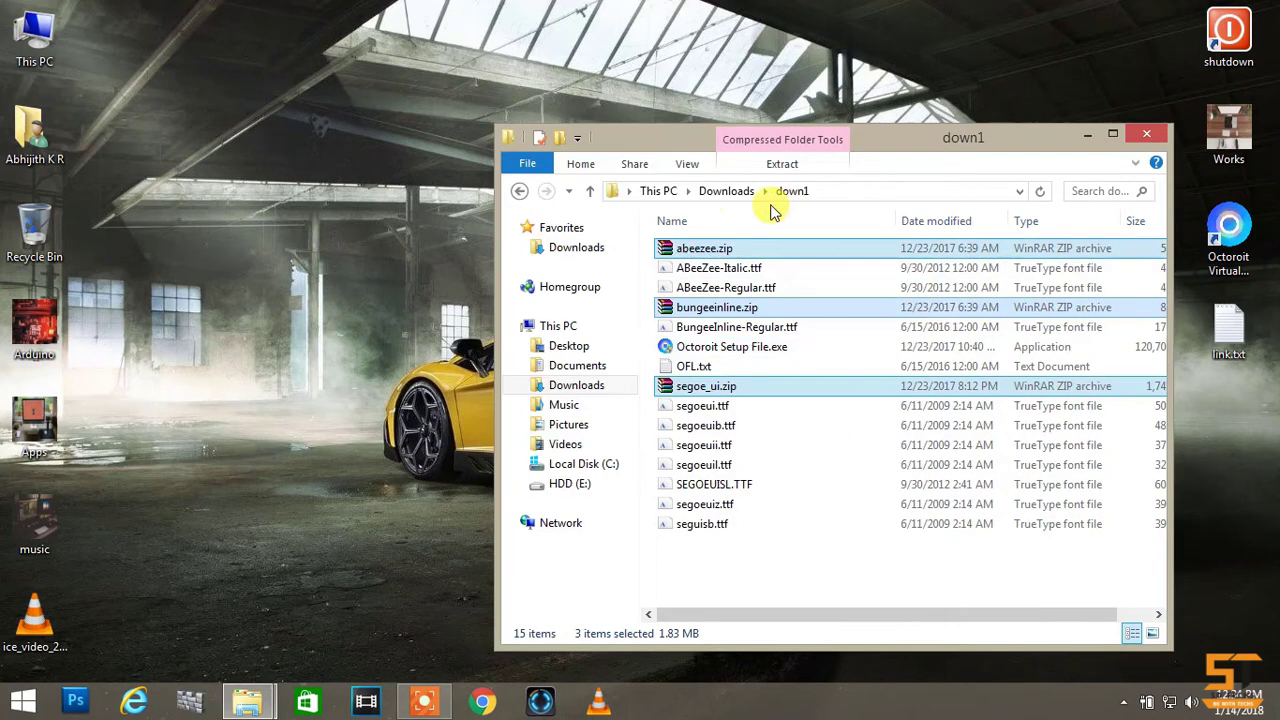
Step: Install the ABeeZee-Italic.ttf font, replacing the already installed copy, and close its preview
{"action": "left_click", "coordinate": [782, 330]}
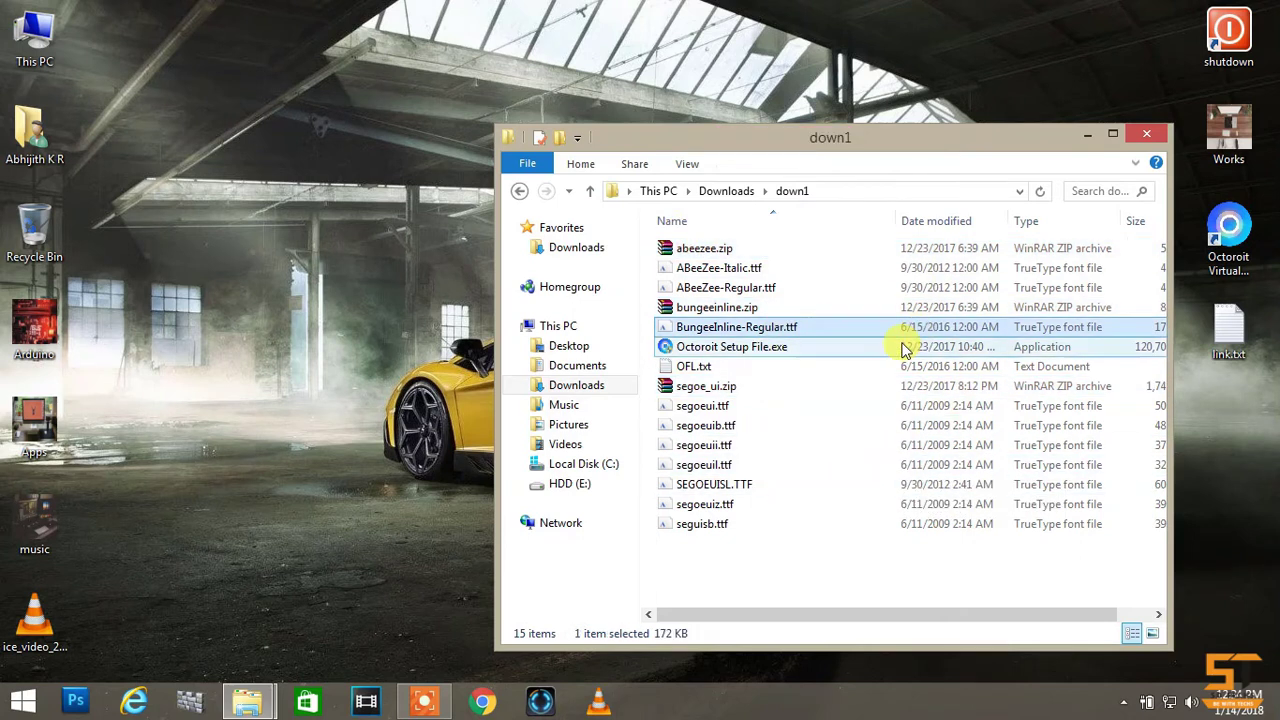
{"action": "left_click", "coordinate": [801, 270]}
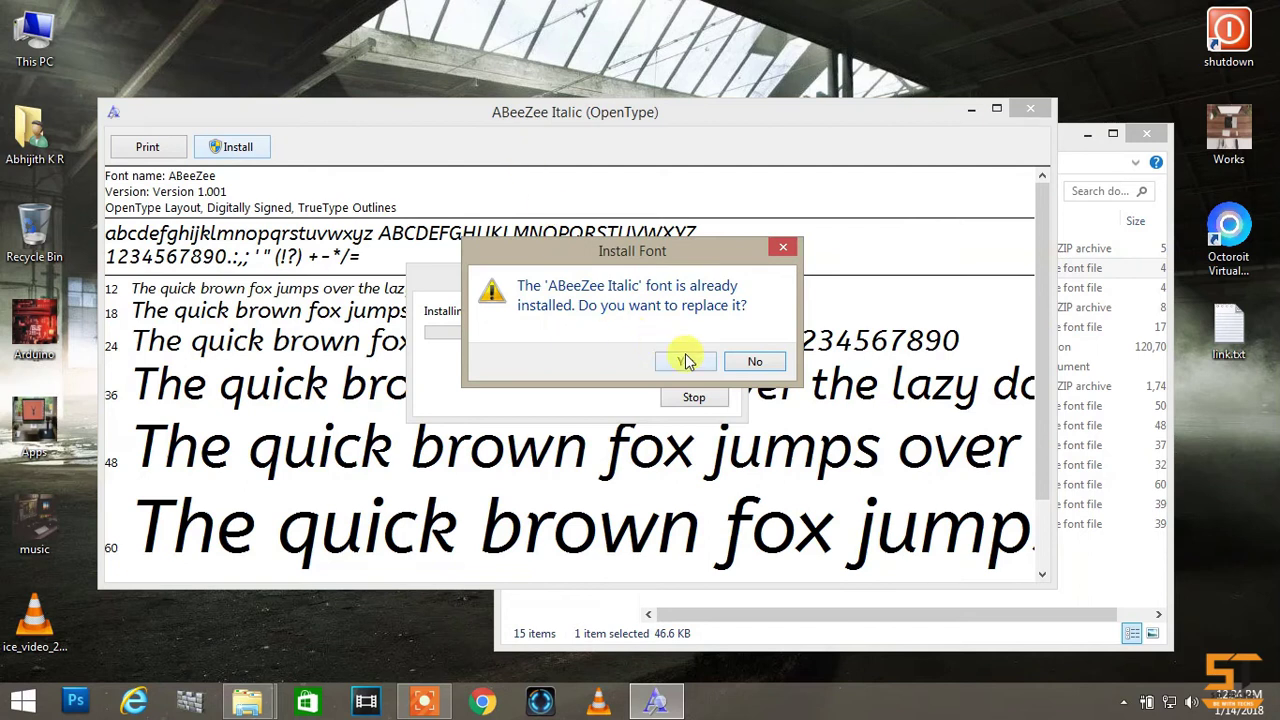
{"action": "left_click", "coordinate": [686, 361]}
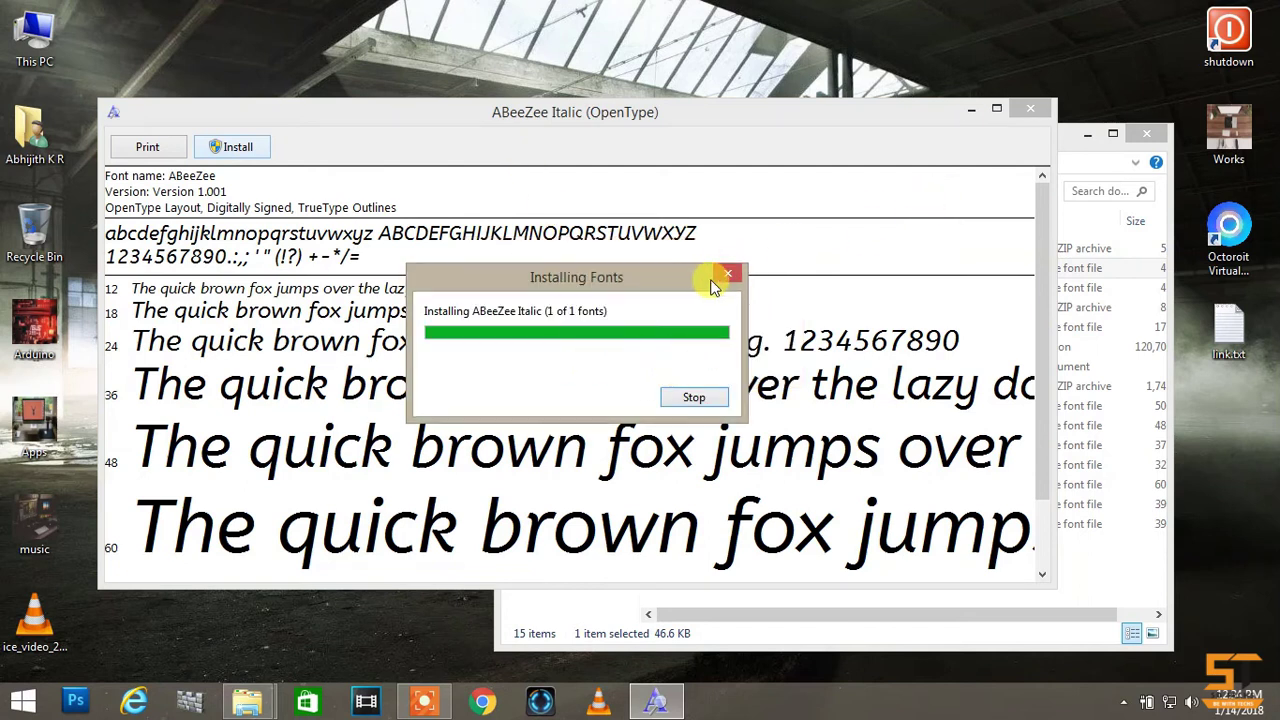
{"action": "left_click", "coordinate": [1030, 108]}
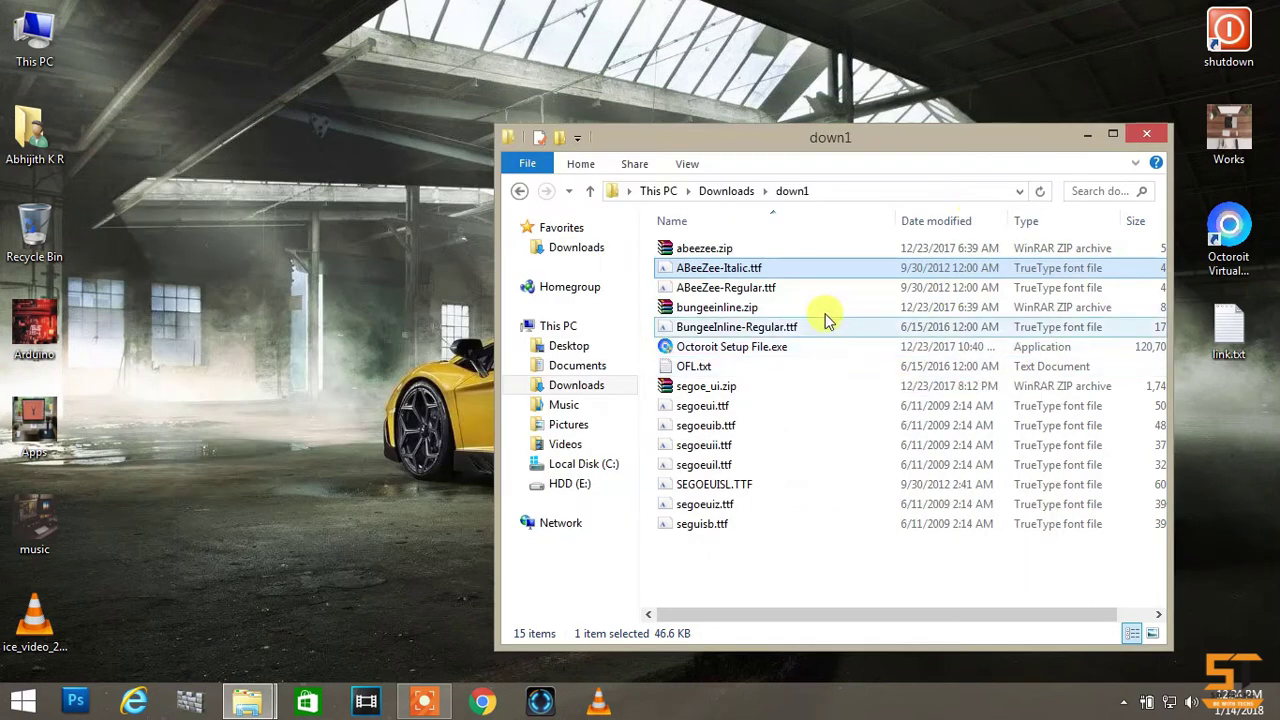
Step: Install the ABeeZee-Regular.ttf font from the down1 folder
{"action": "double_click", "coordinate": [823, 290]}
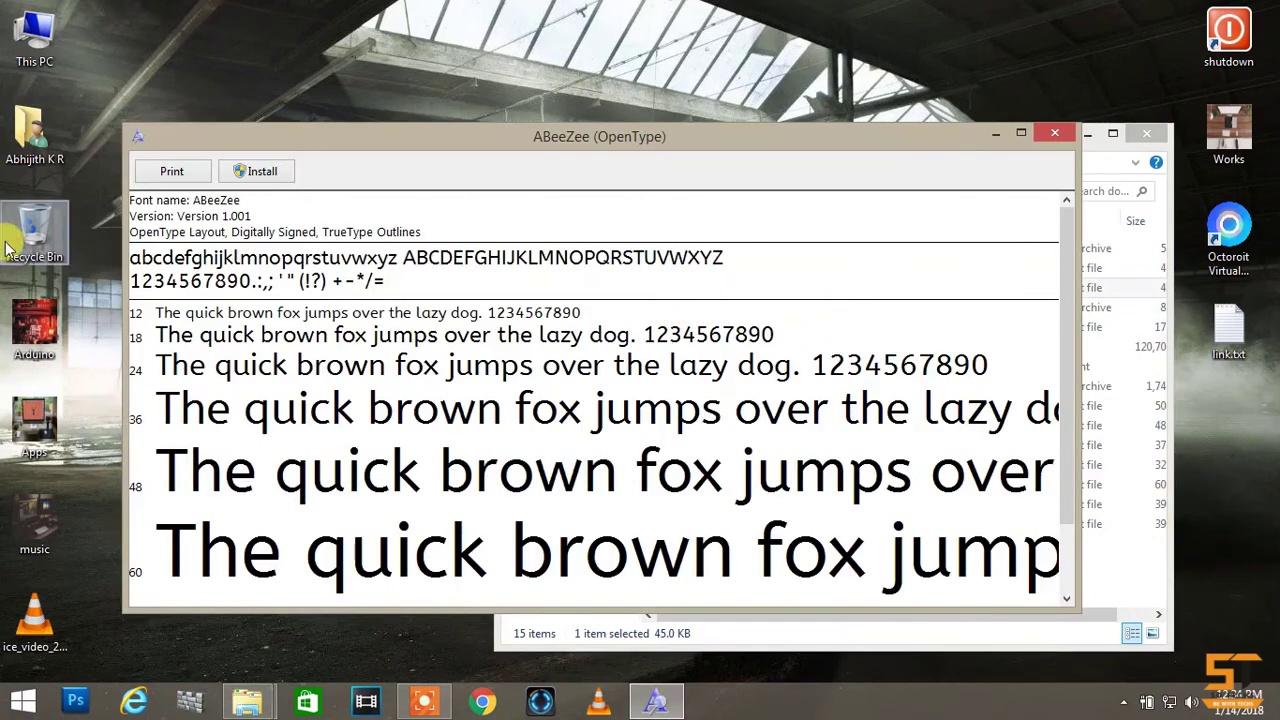
{"action": "left_click", "coordinate": [255, 172]}
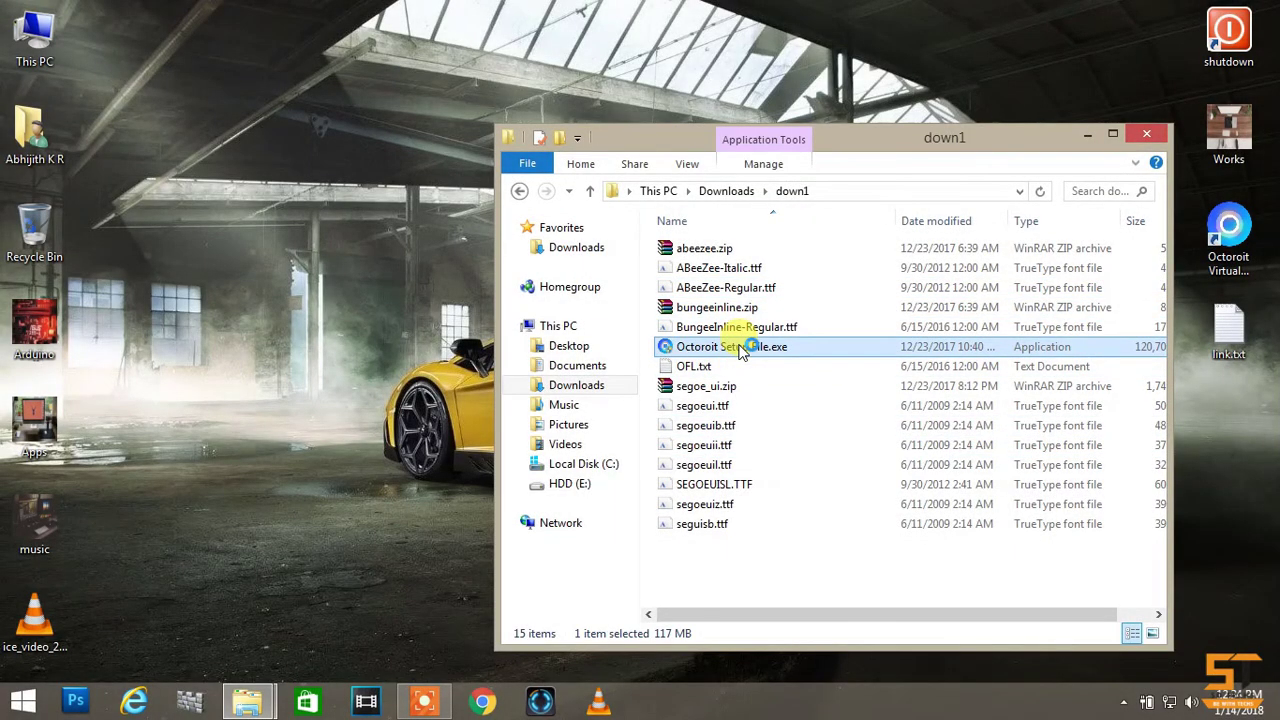
Step: Run Octoroit Setup File.exe, install Octoroit Virtual OS with the Install Now option in the default folder, and close the finished wizard
{"action": "double_click", "coordinate": [740, 349]}
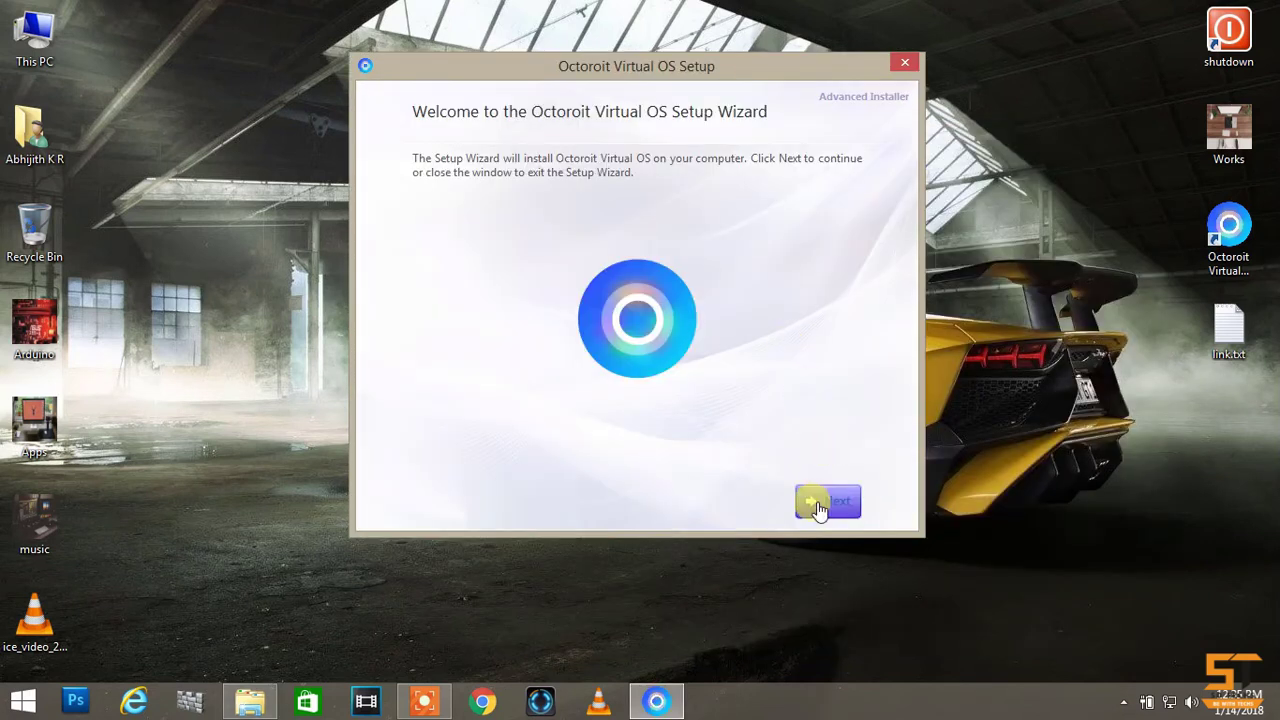
{"action": "left_click", "coordinate": [818, 505]}
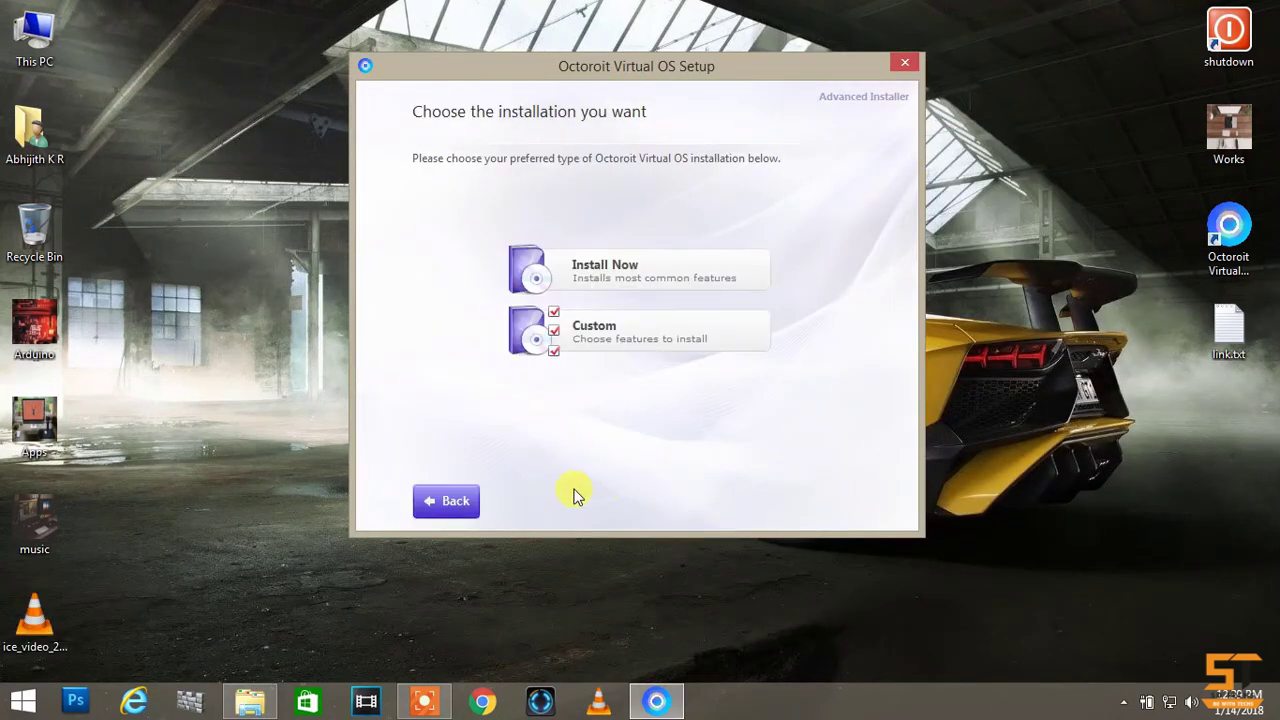
{"action": "left_click", "coordinate": [588, 270]}
{"action": "left_click", "coordinate": [826, 498]}
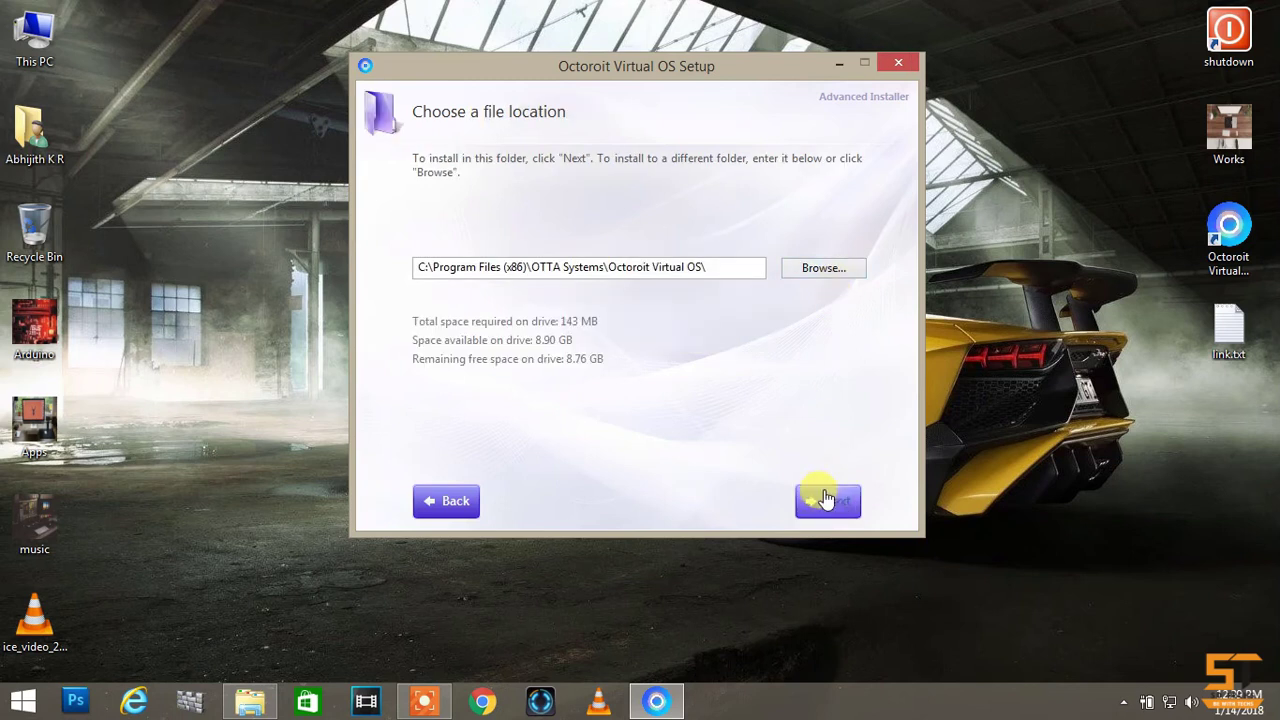
{"action": "left_click", "coordinate": [826, 498]}
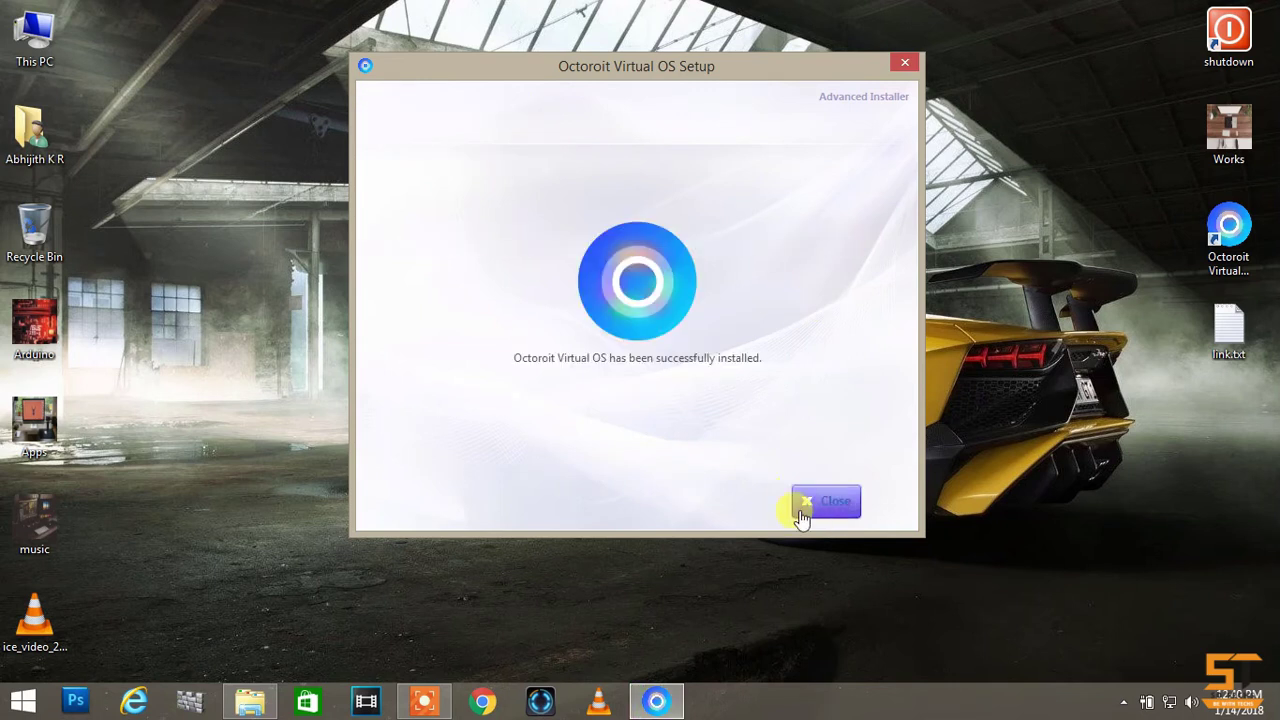
{"action": "left_click", "coordinate": [817, 516]}
Step: Open the Octoroit Virtual OS program folder at C:\Program Files (x86)\OTTA Systems
{"action": "double_click", "coordinate": [34, 40]}
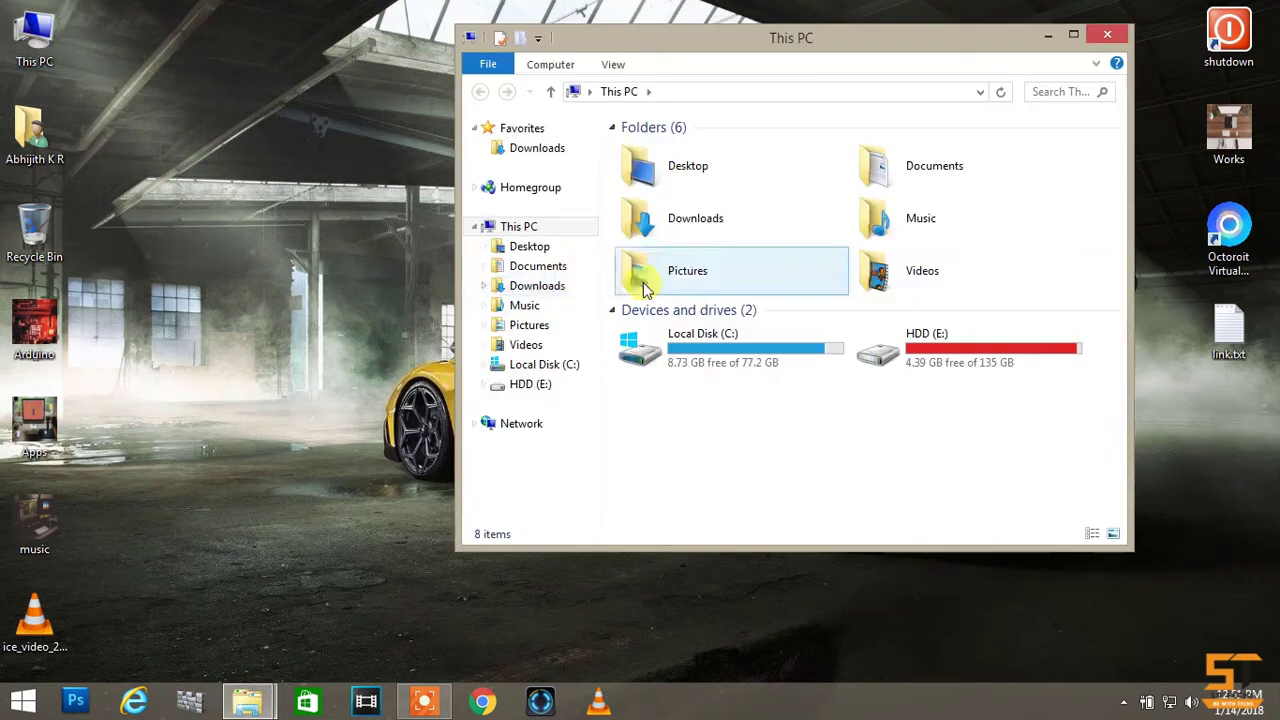
{"action": "double_click", "coordinate": [727, 333]}
{"action": "double_click", "coordinate": [723, 386]}
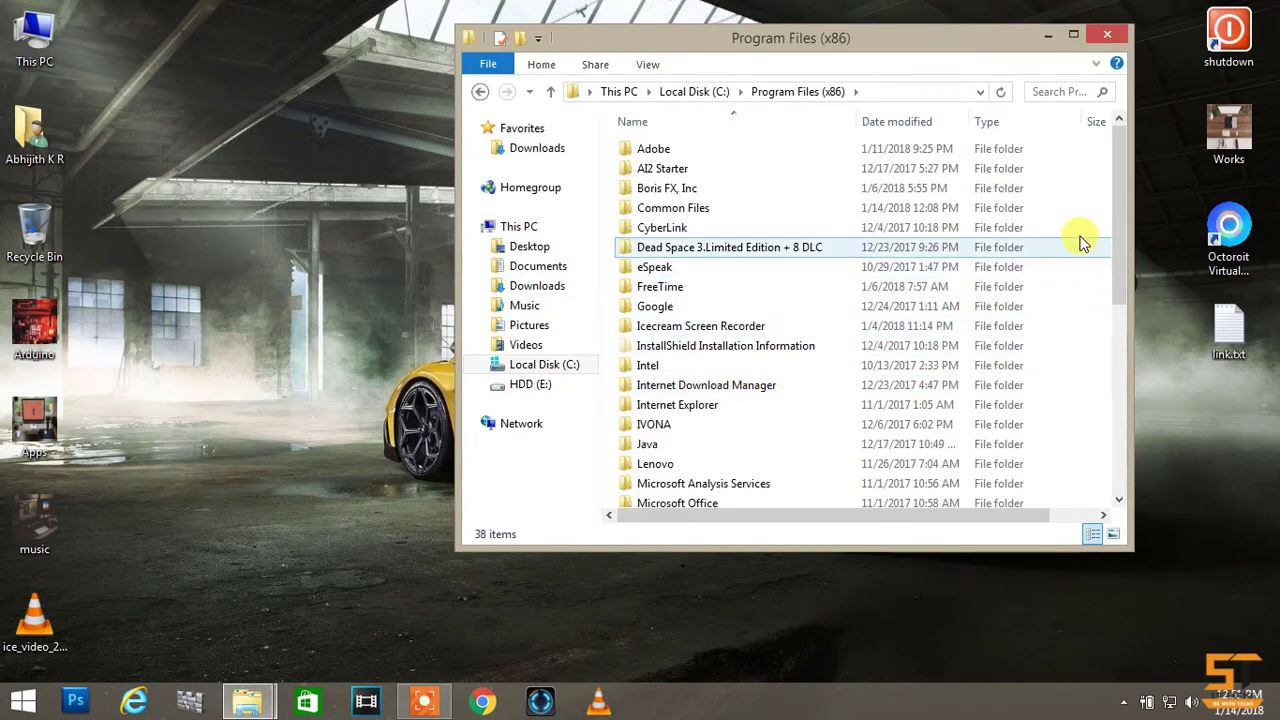
{"action": "left_click_drag", "start_coordinate": [1120, 199], "coordinate": [1125, 349]}
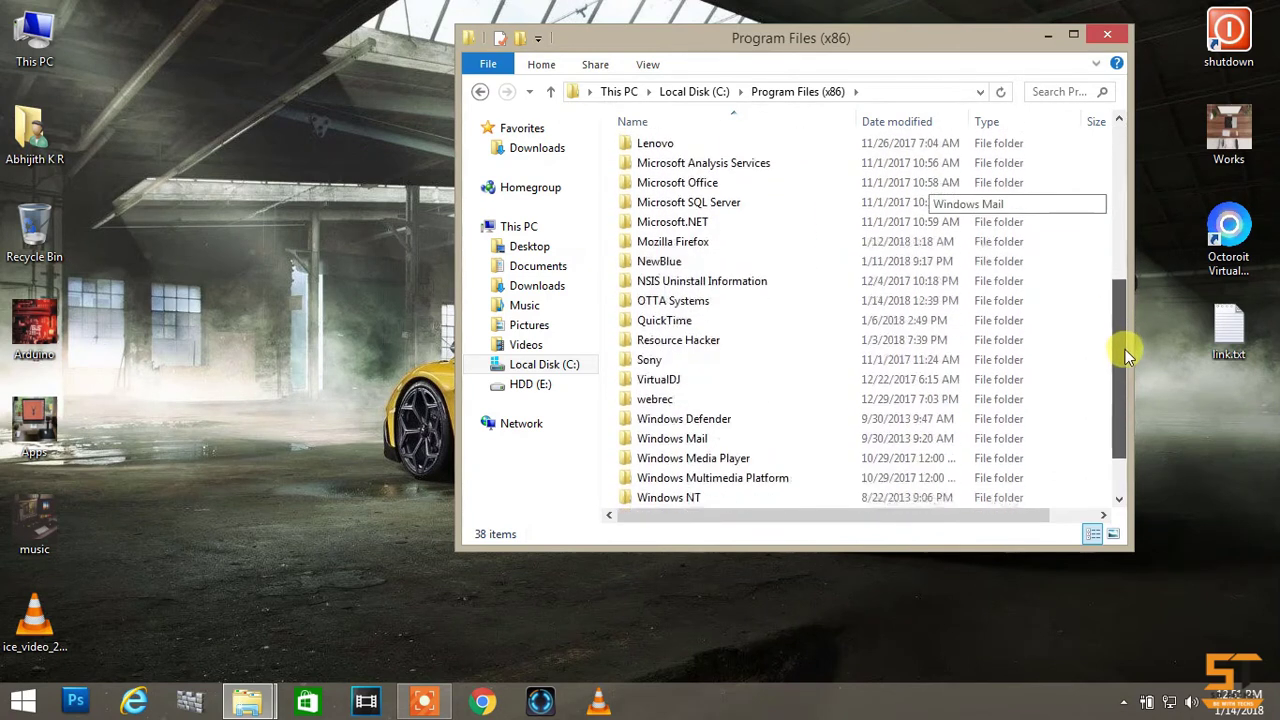
{"action": "double_click", "coordinate": [728, 301]}
{"action": "double_click", "coordinate": [752, 152]}
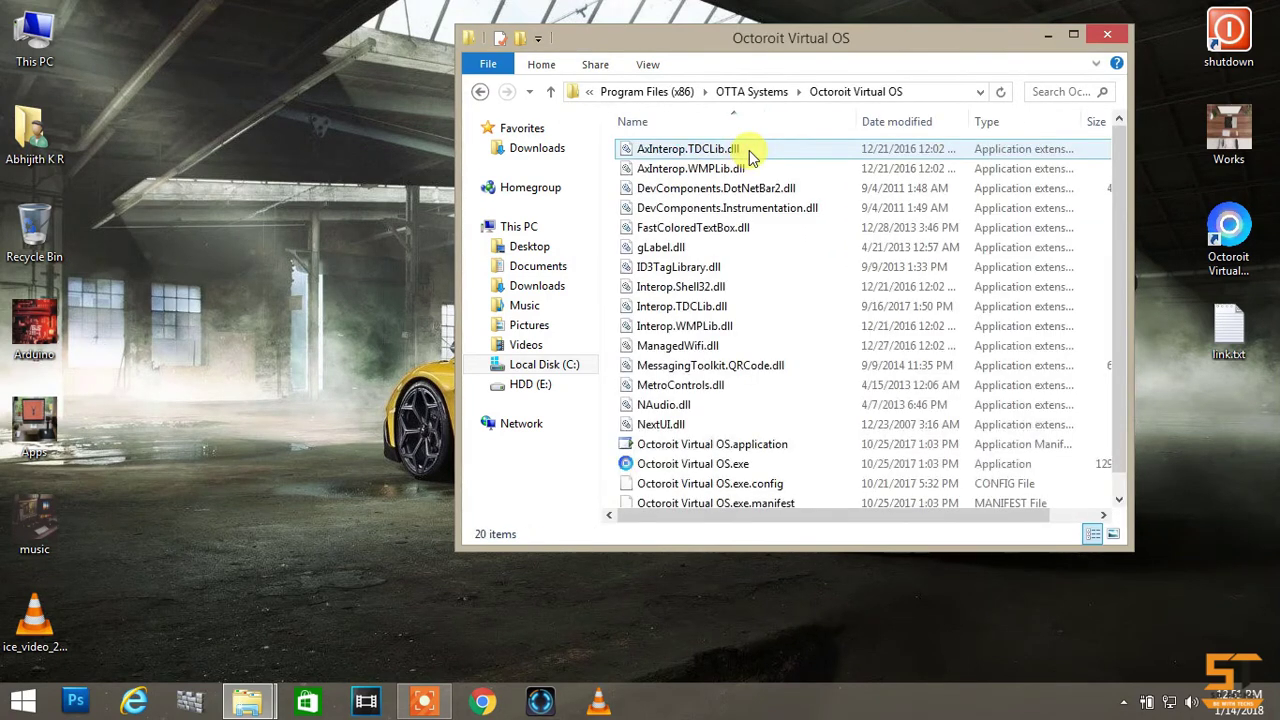
Step: Copy Octoroit Virtual OS.exe, close the folder, and paste it as a shortcut on the desktop, placed below link.txt
{"action": "left_click", "coordinate": [760, 464]}
{"action": "right_click", "coordinate": [782, 466]}
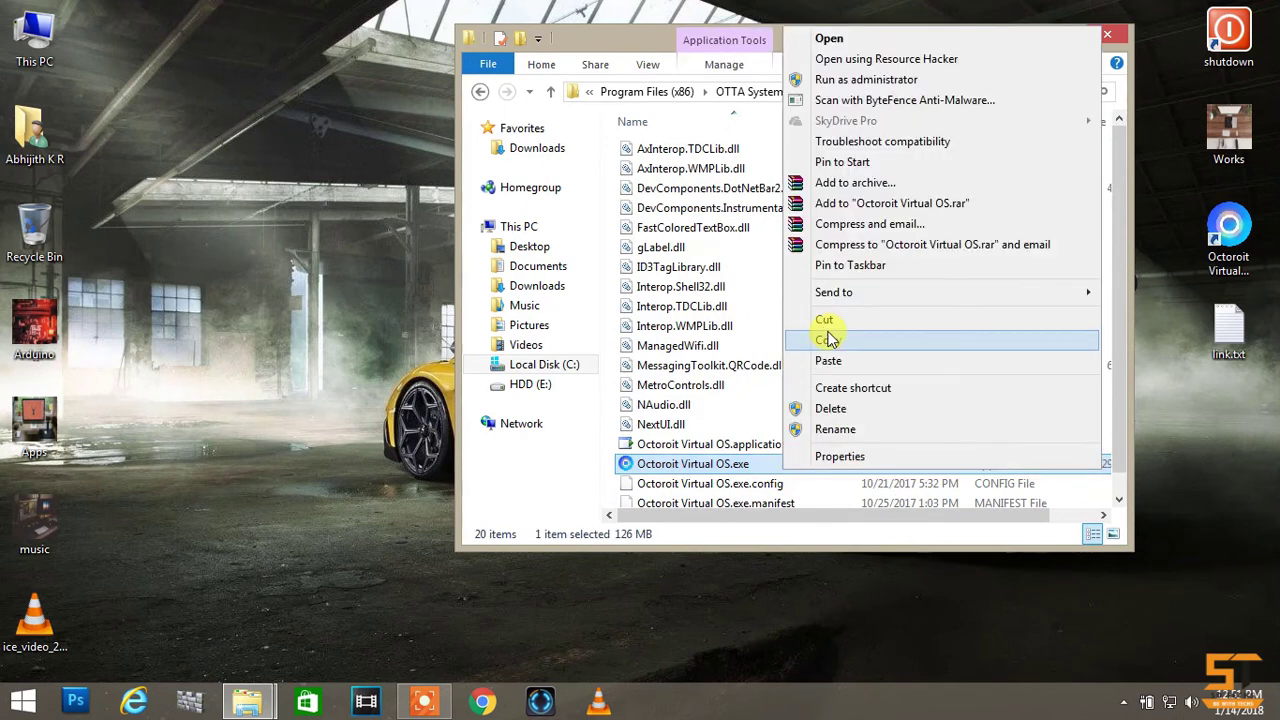
{"action": "left_click", "coordinate": [828, 340]}
{"action": "left_click", "coordinate": [1105, 35]}
{"action": "right_click", "coordinate": [1092, 348]}
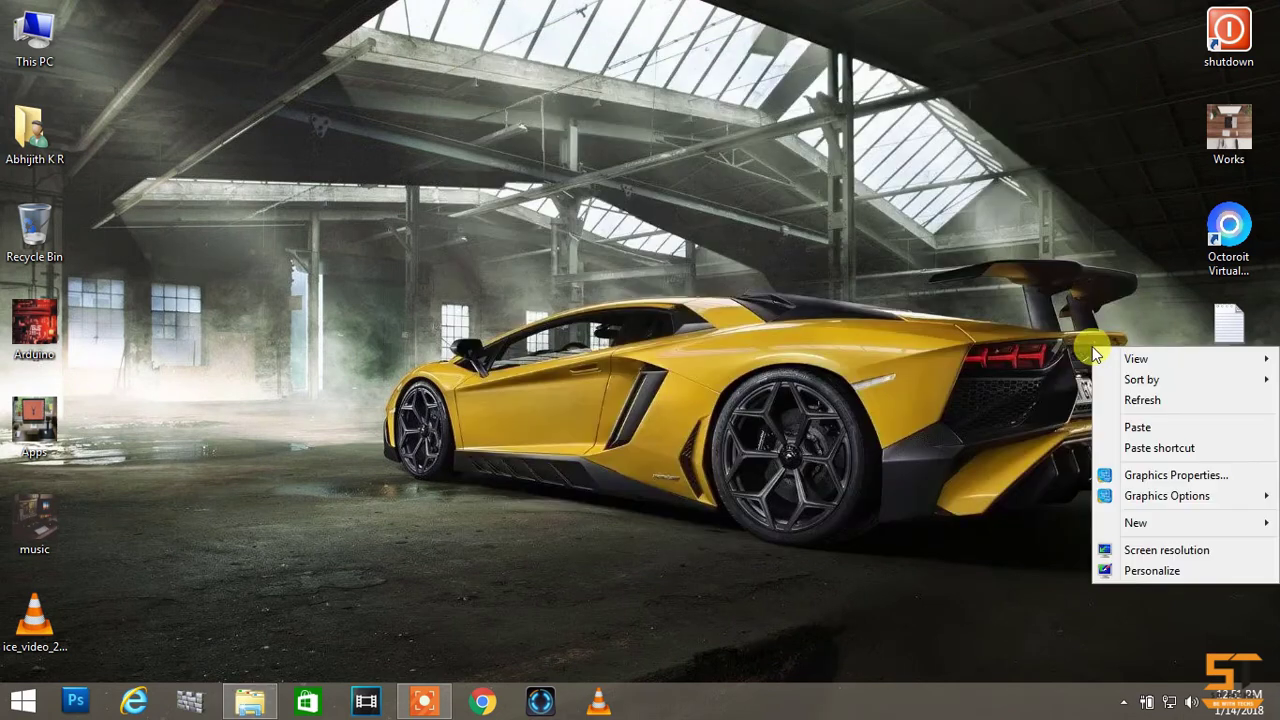
{"action": "left_click", "coordinate": [1128, 447]}
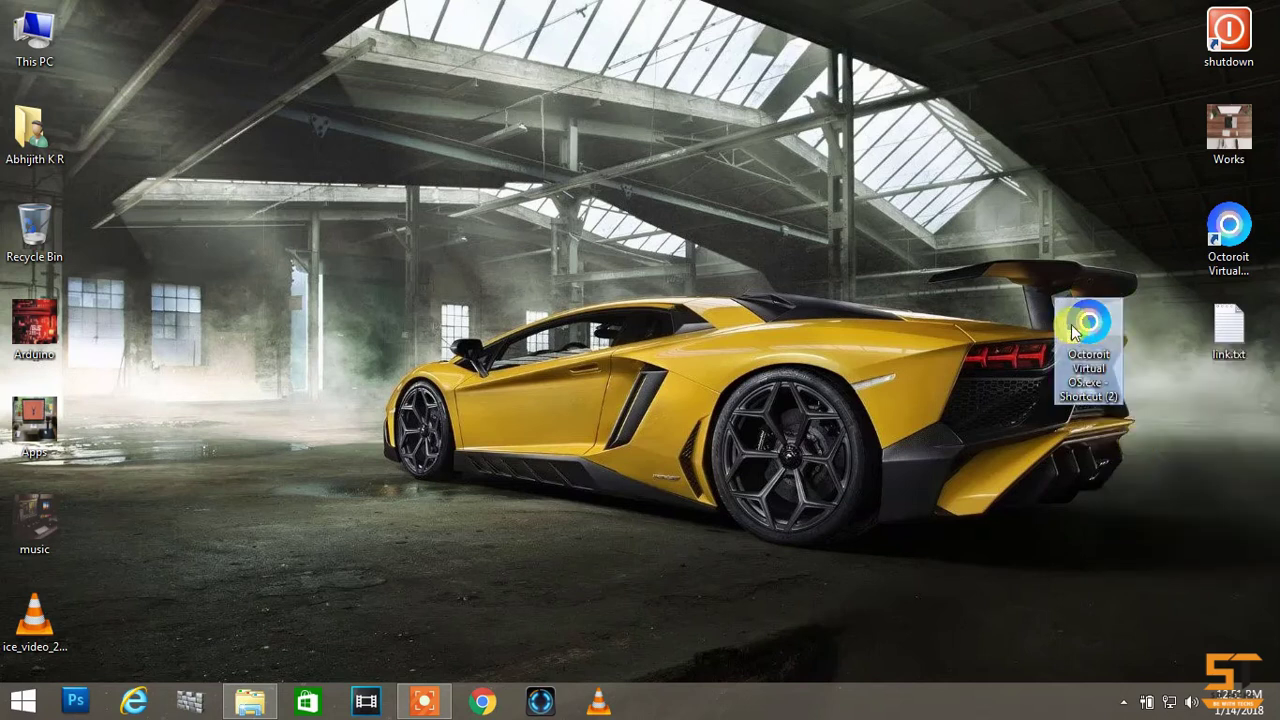
{"action": "left_click_drag", "start_coordinate": [1072, 330], "coordinate": [1219, 413]}
Step: Launch Octoroit Virtual OS from the new desktop shortcut and sign in with the account password
{"action": "double_click", "coordinate": [1222, 413]}
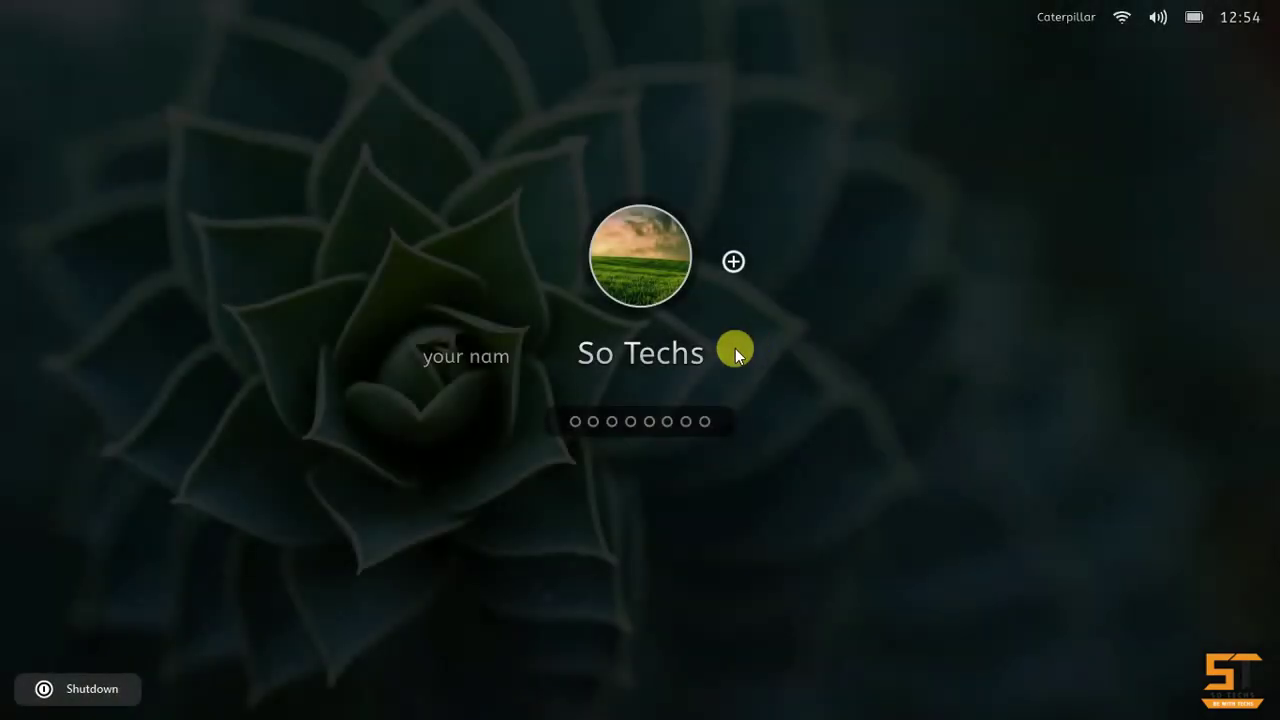
{"action": "key", "text": "a"}
{"action": "type", "text": "aaa"}
{"action": "key", "text": "Return"}
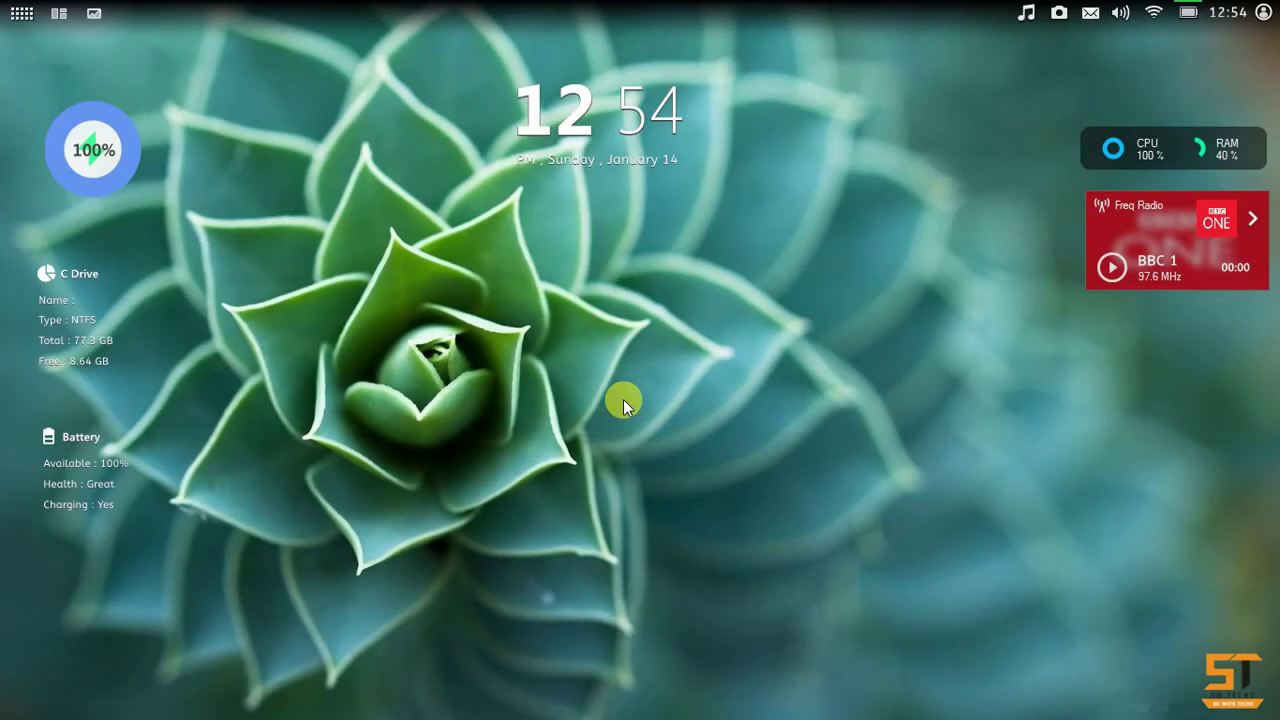
Step: Go through both pages of the application list and add the calendar widget to the workspace from Widgets
{"action": "left_click", "coordinate": [20, 16]}
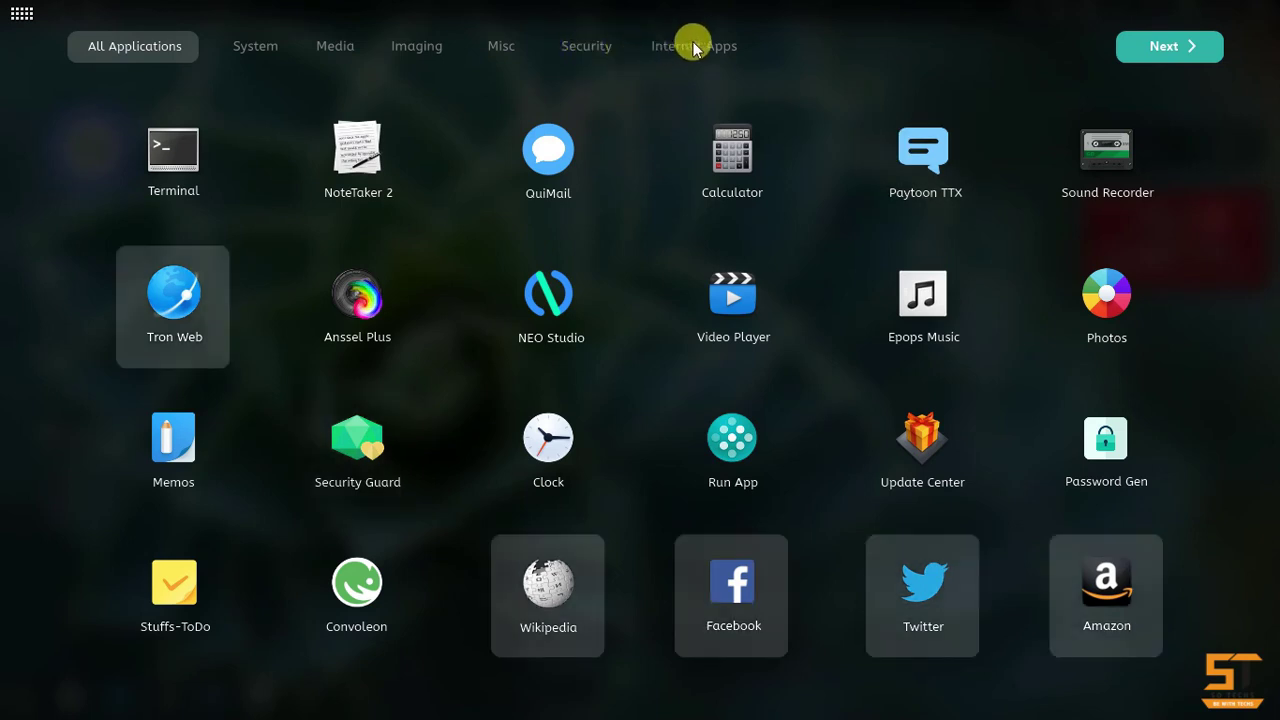
{"action": "left_click", "coordinate": [1131, 52]}
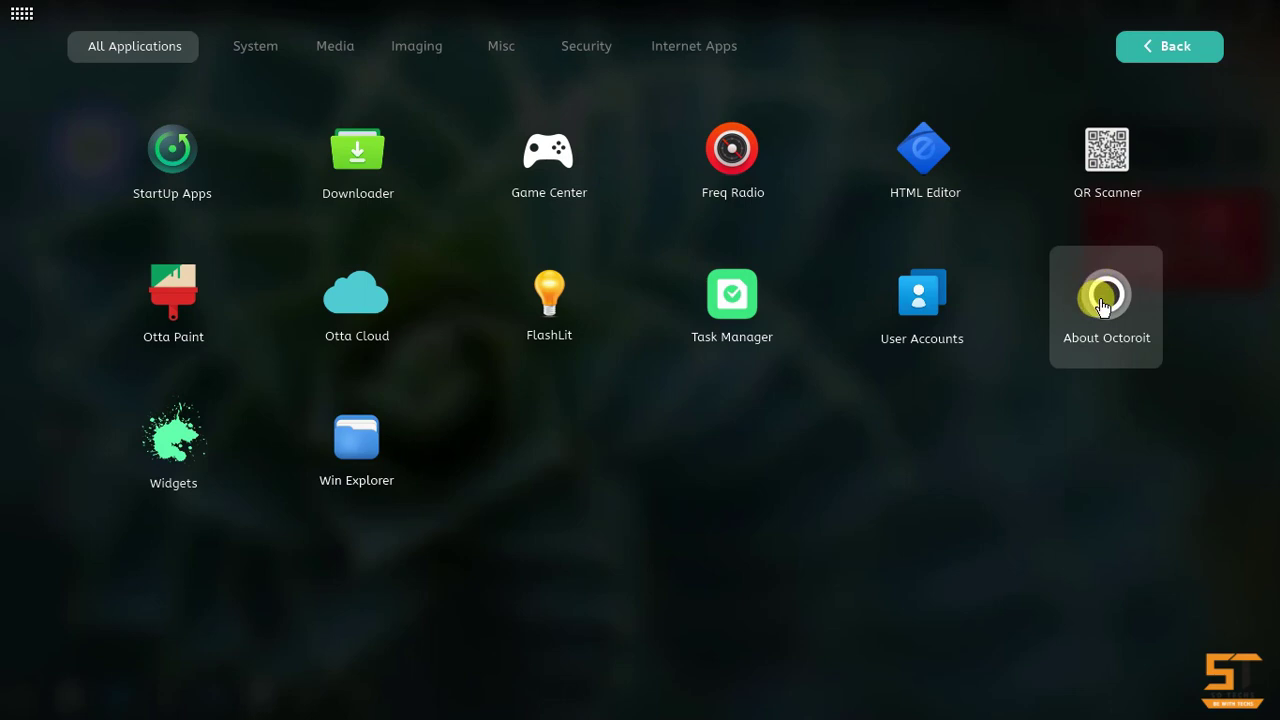
{"action": "left_click", "coordinate": [1103, 305]}
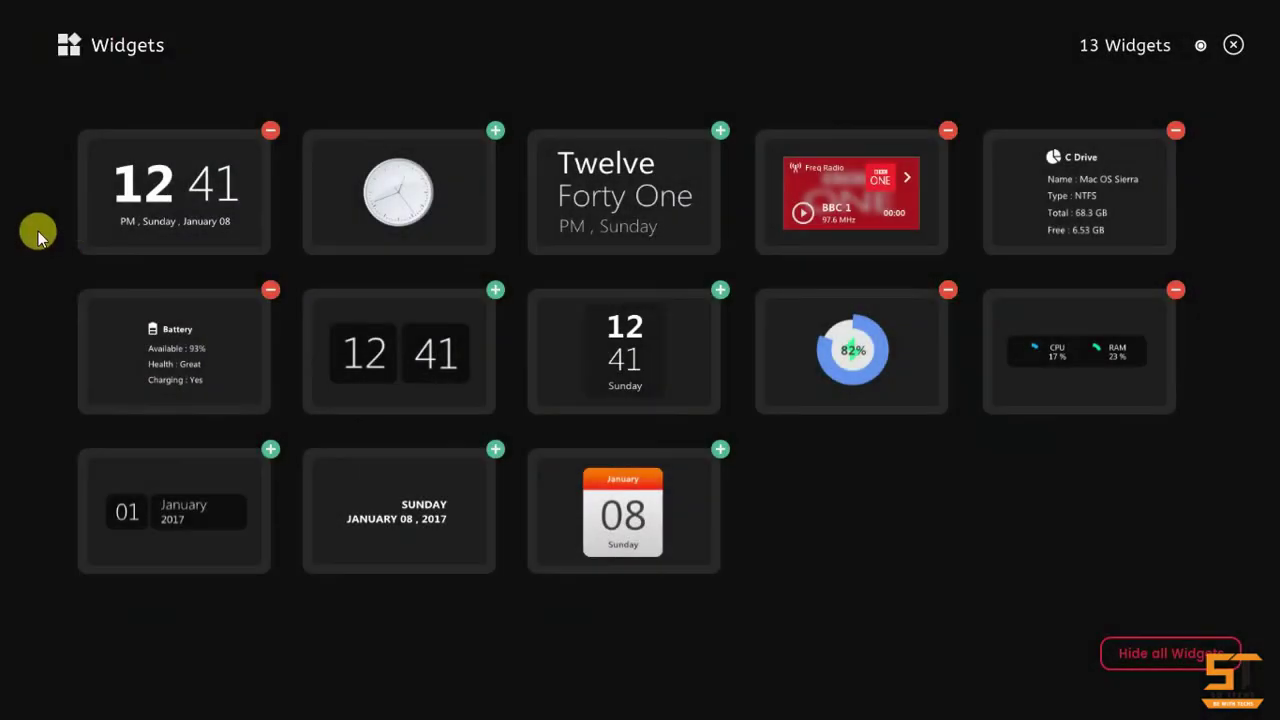
{"action": "mouse_move", "coordinate": [710, 482]}
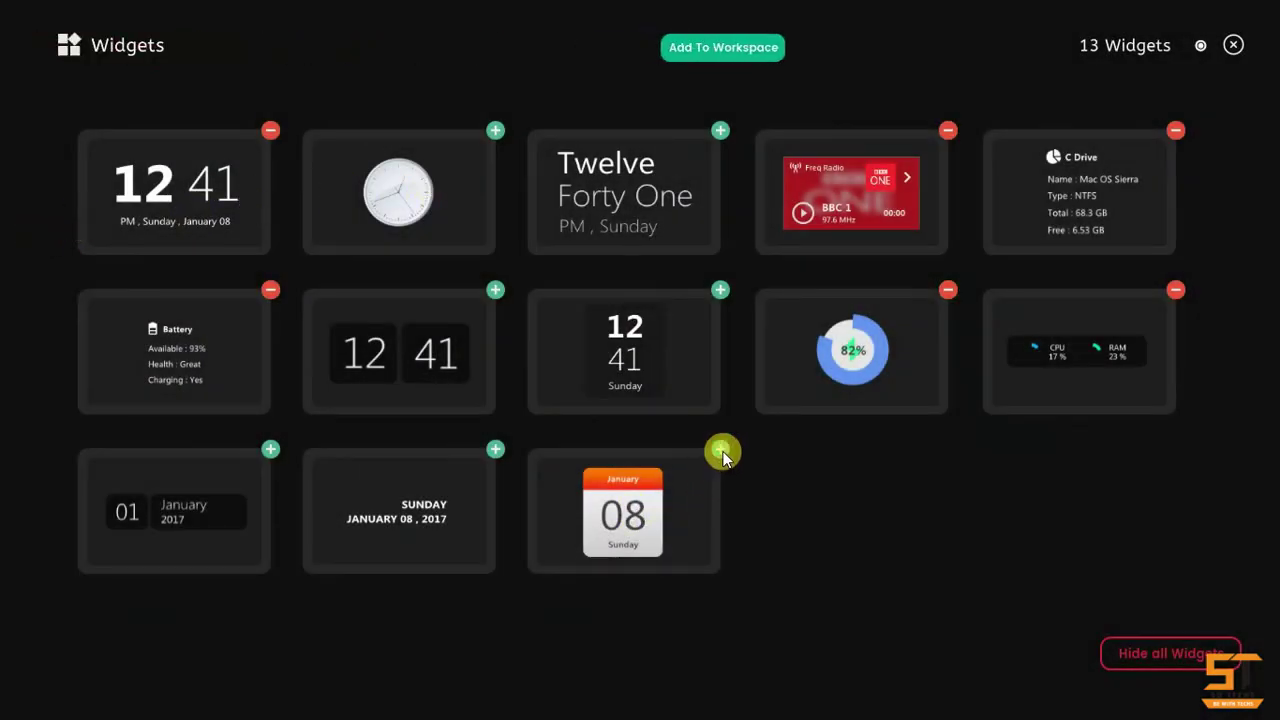
{"action": "left_click", "coordinate": [721, 452]}
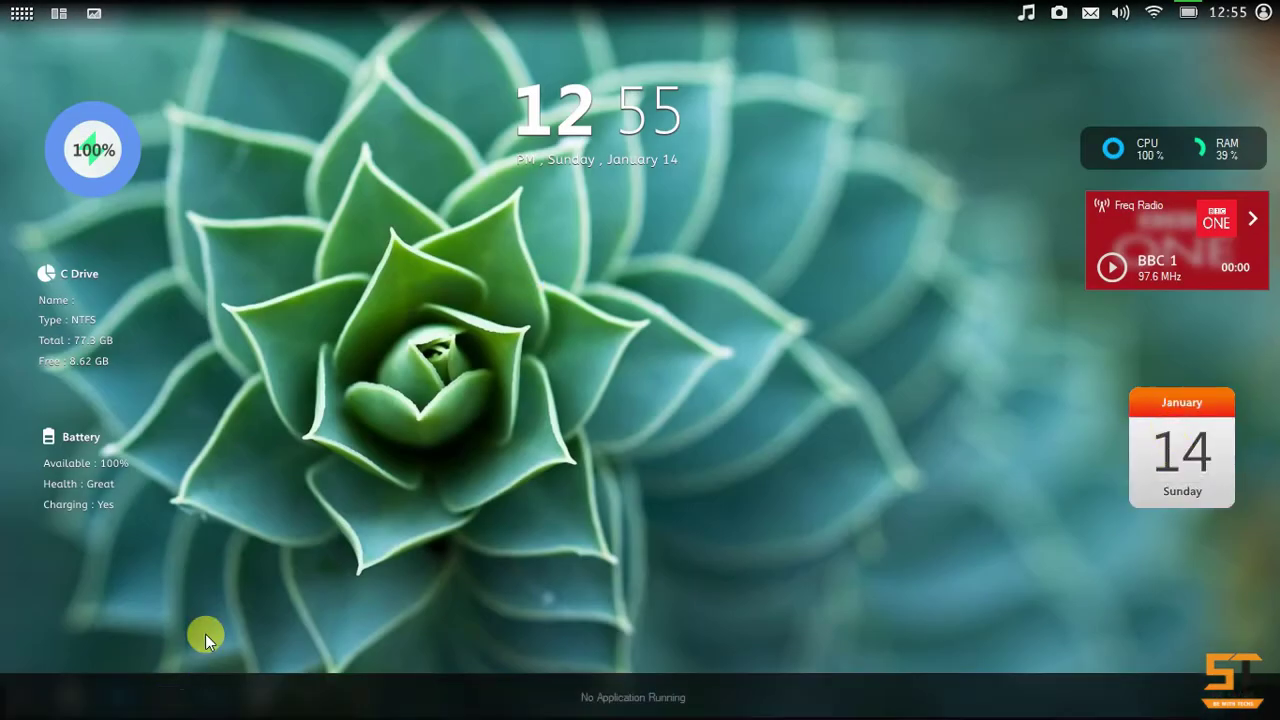
Step: Open 2.jpeg from the WALLPAPERS 1 folder in Anssel Studio to view its editing tools, and close the editor
{"action": "left_click", "coordinate": [167, 697]}
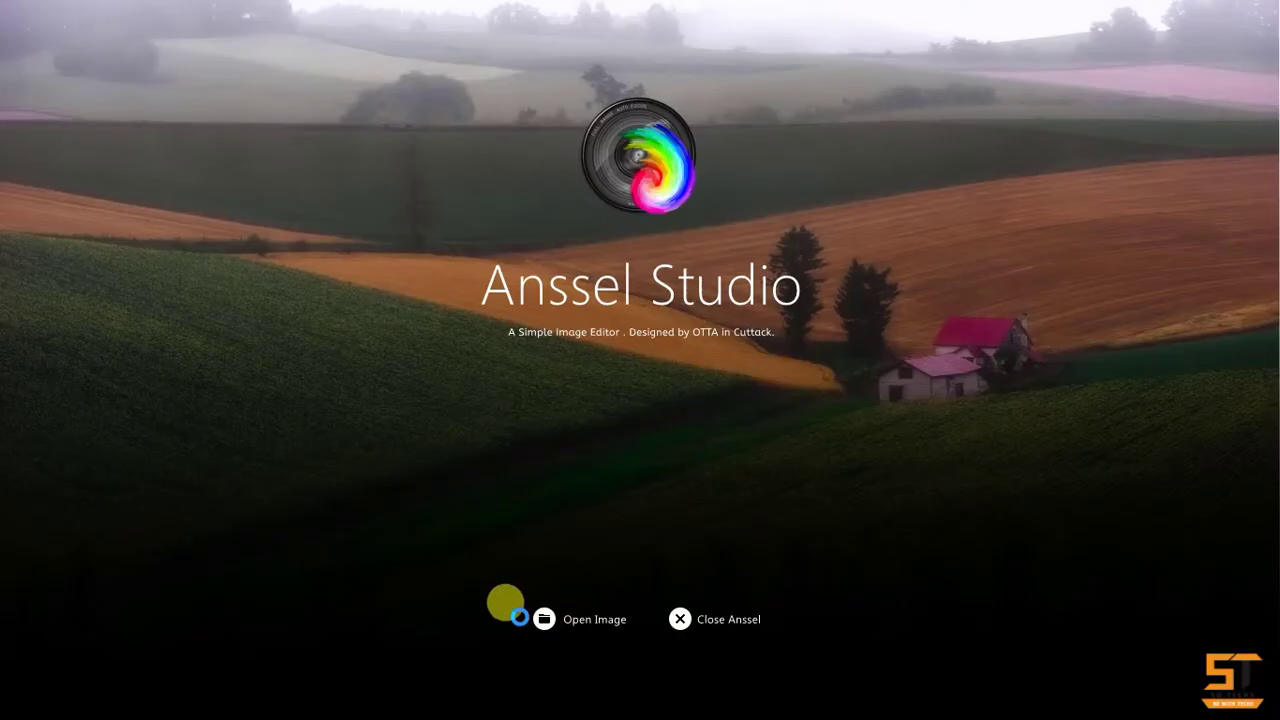
{"action": "left_click", "coordinate": [532, 612]}
{"action": "left_click", "coordinate": [249, 200]}
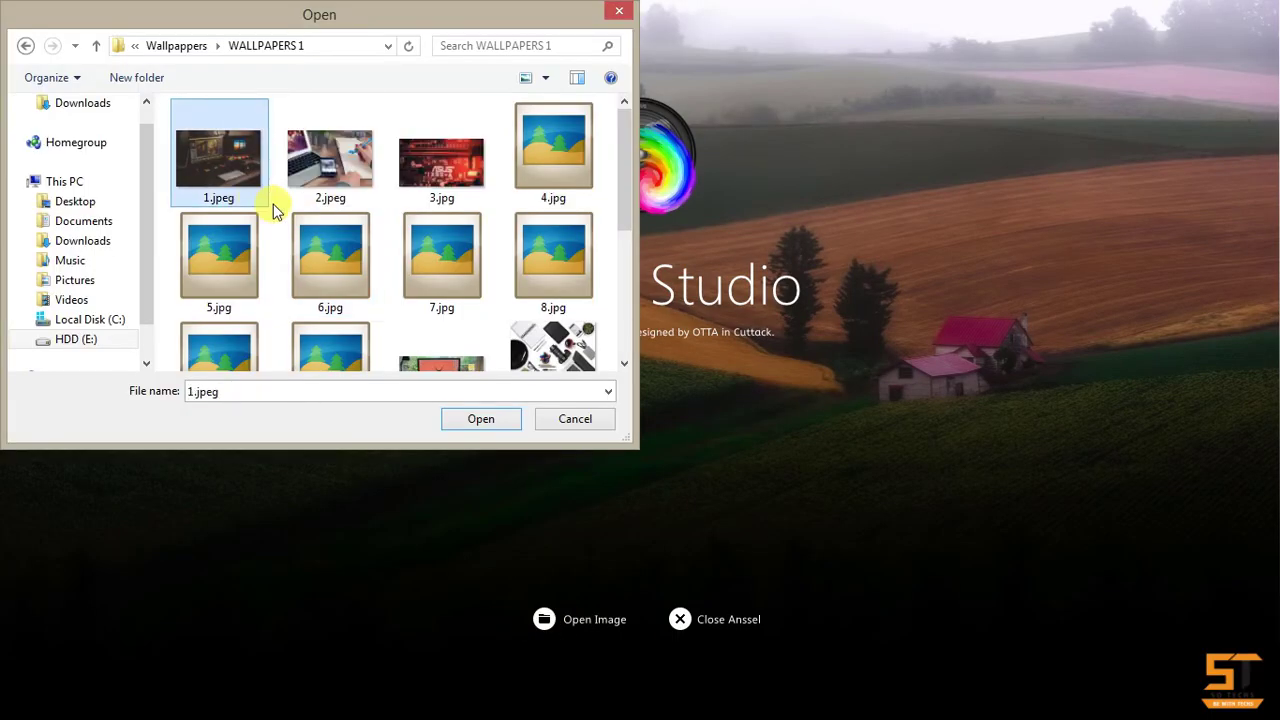
{"action": "left_click", "coordinate": [345, 195]}
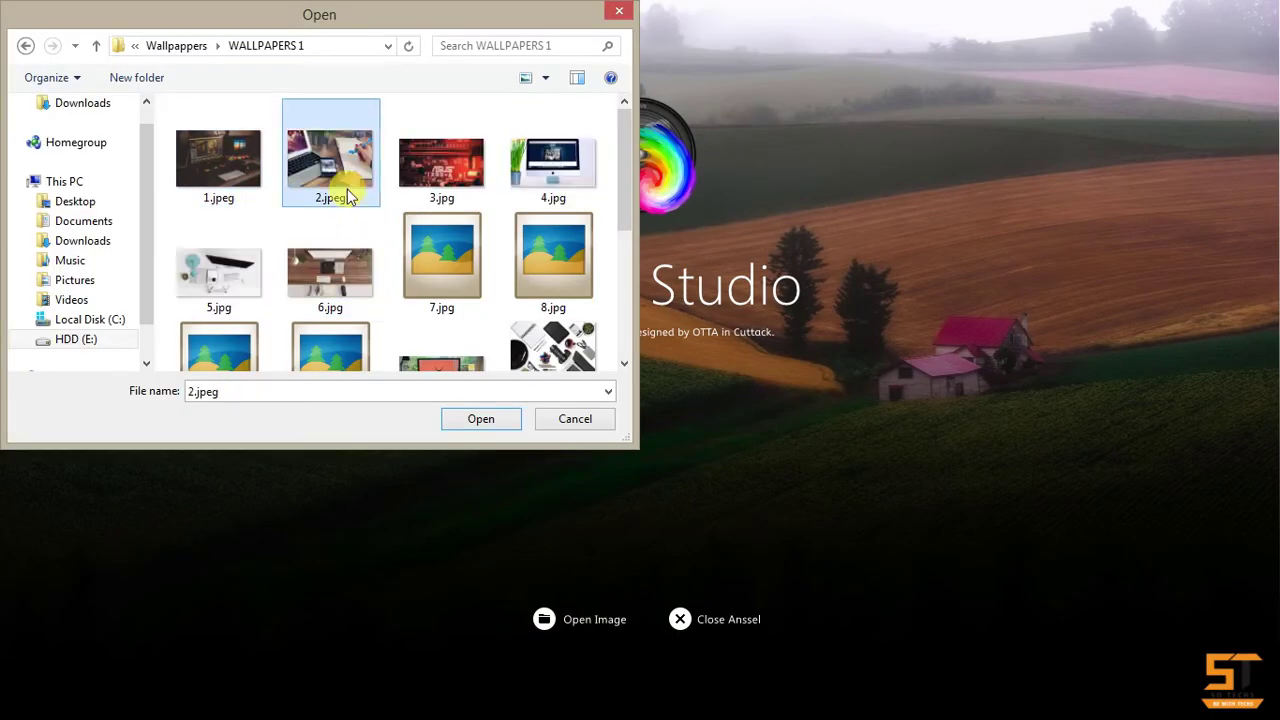
{"action": "left_click", "coordinate": [478, 419]}
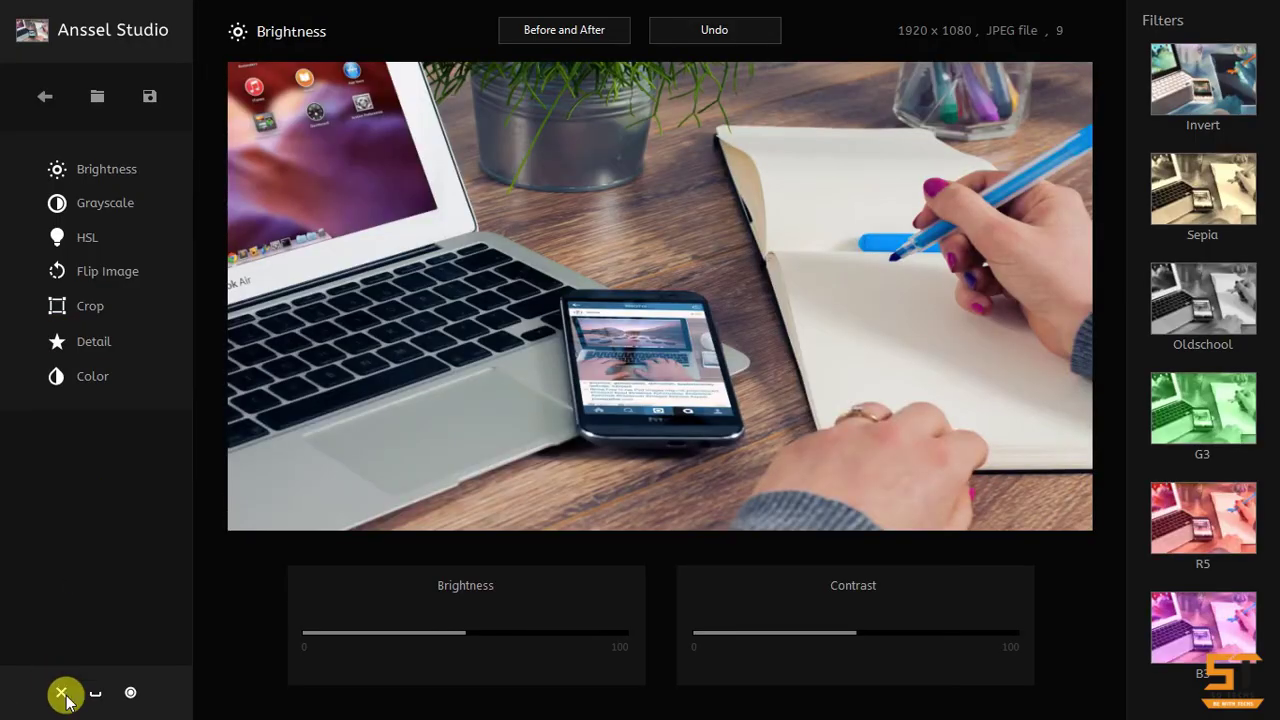
{"action": "left_click", "coordinate": [62, 693]}
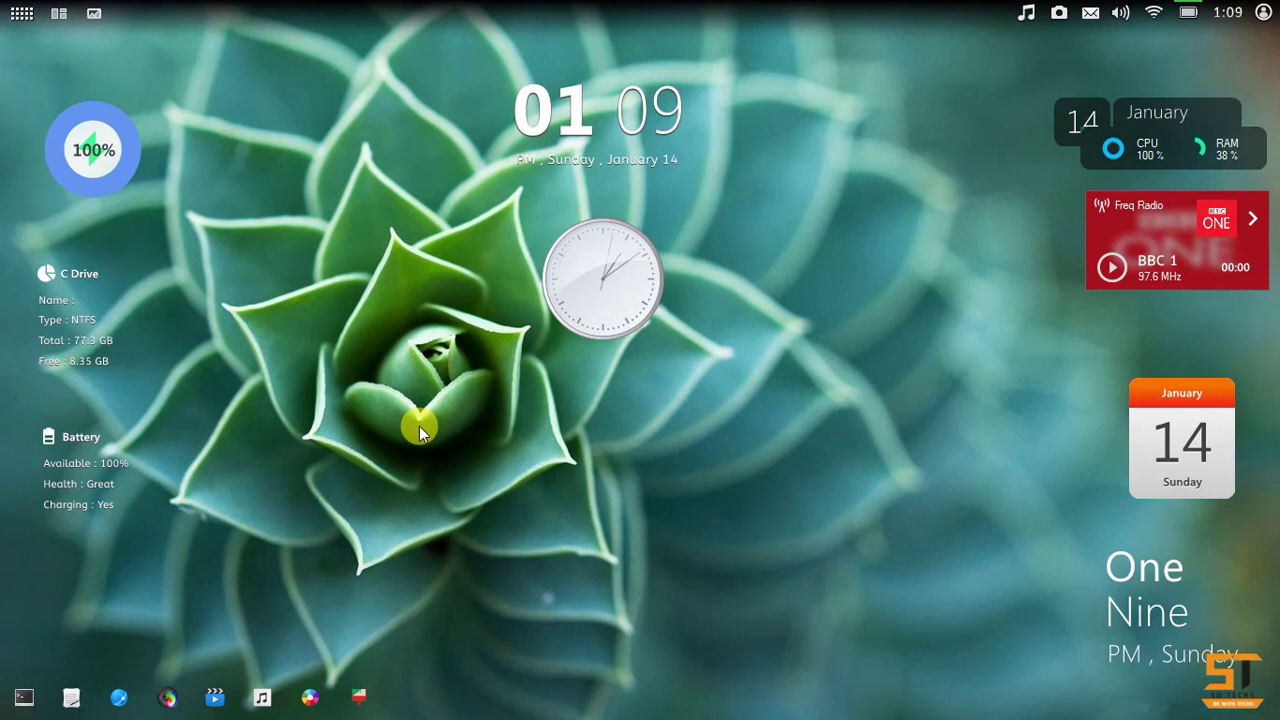
Step: Change the Octoroit desktop wallpaper to the green grass image
{"action": "left_click", "coordinate": [419, 426]}
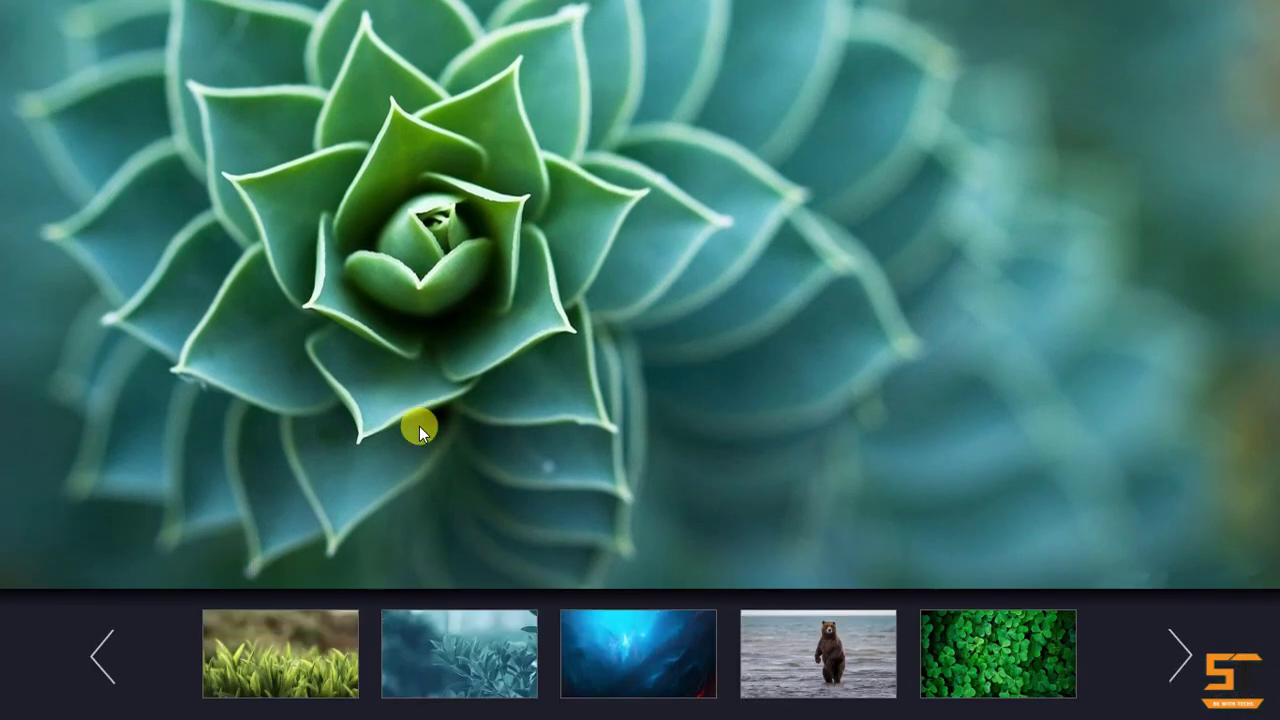
{"action": "left_click", "coordinate": [313, 661]}
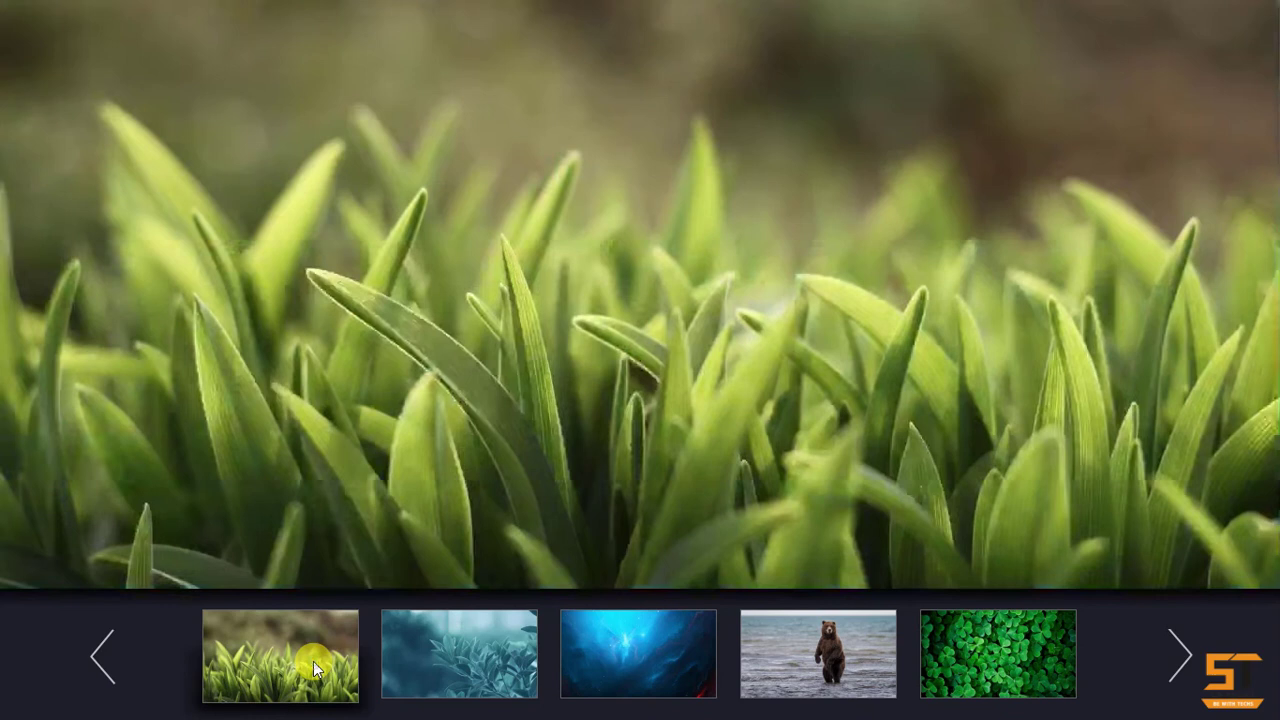
{"action": "left_click", "coordinate": [449, 453]}
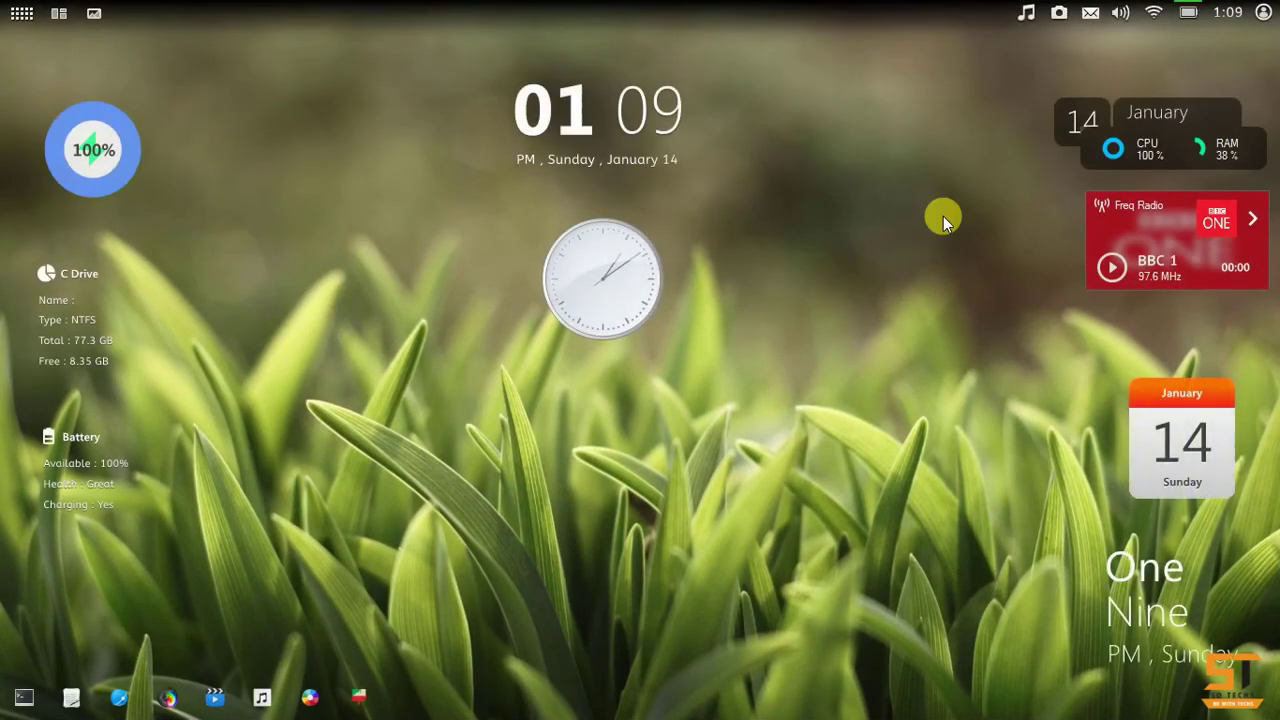
Step: Show the Epops Boombox music options and take a screenshot of the workspace
{"action": "left_click", "coordinate": [1026, 14]}
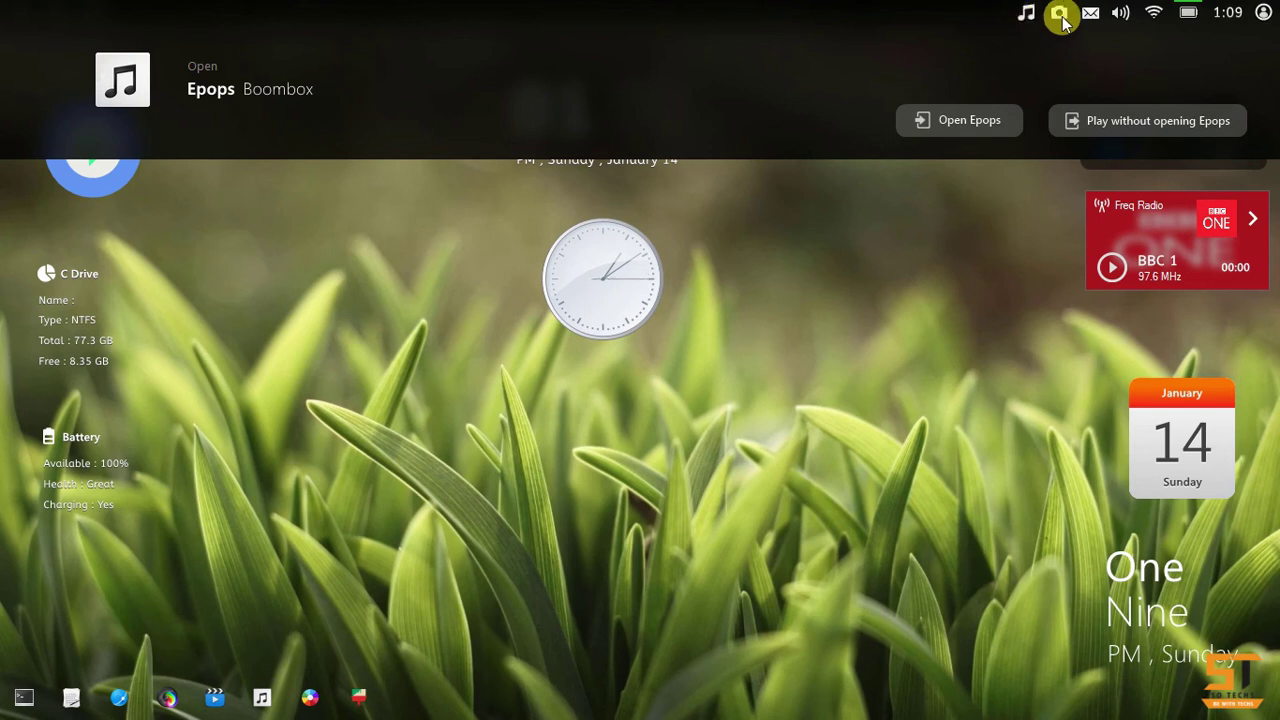
{"action": "left_click", "coordinate": [1063, 17]}
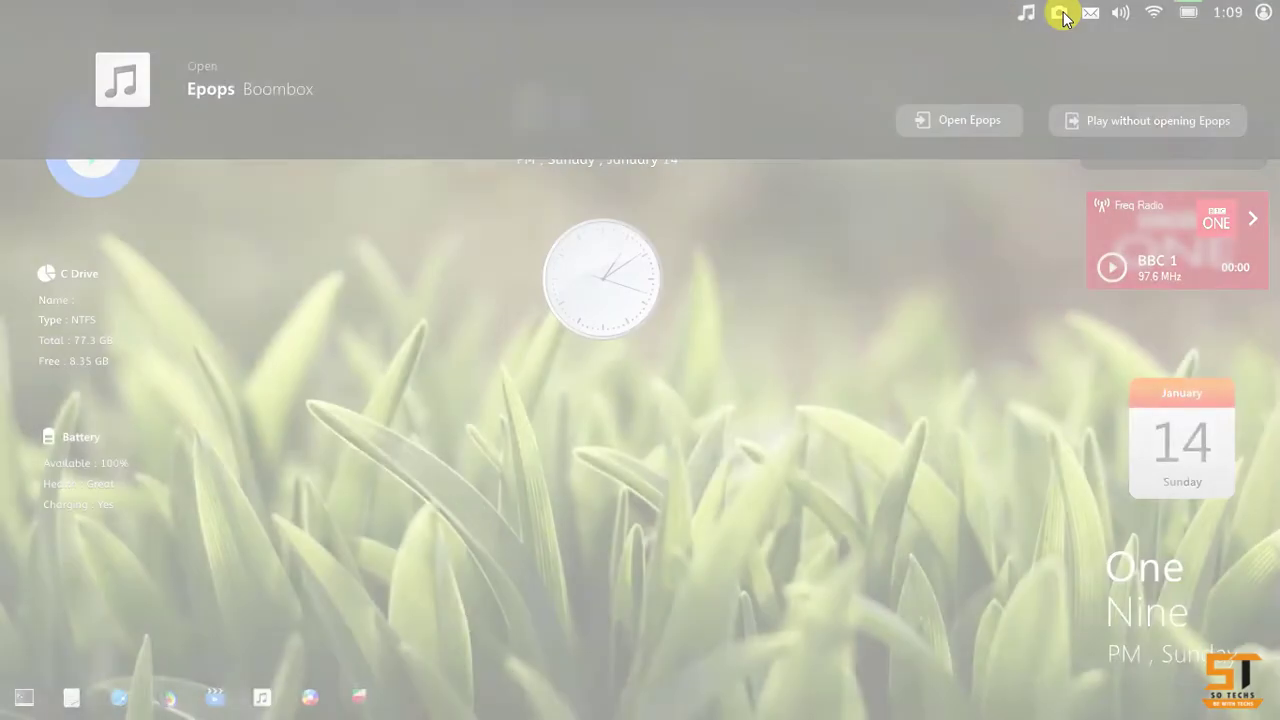
Step: Check the notifications and set the system volume to 98 %
{"action": "left_click", "coordinate": [1094, 14]}
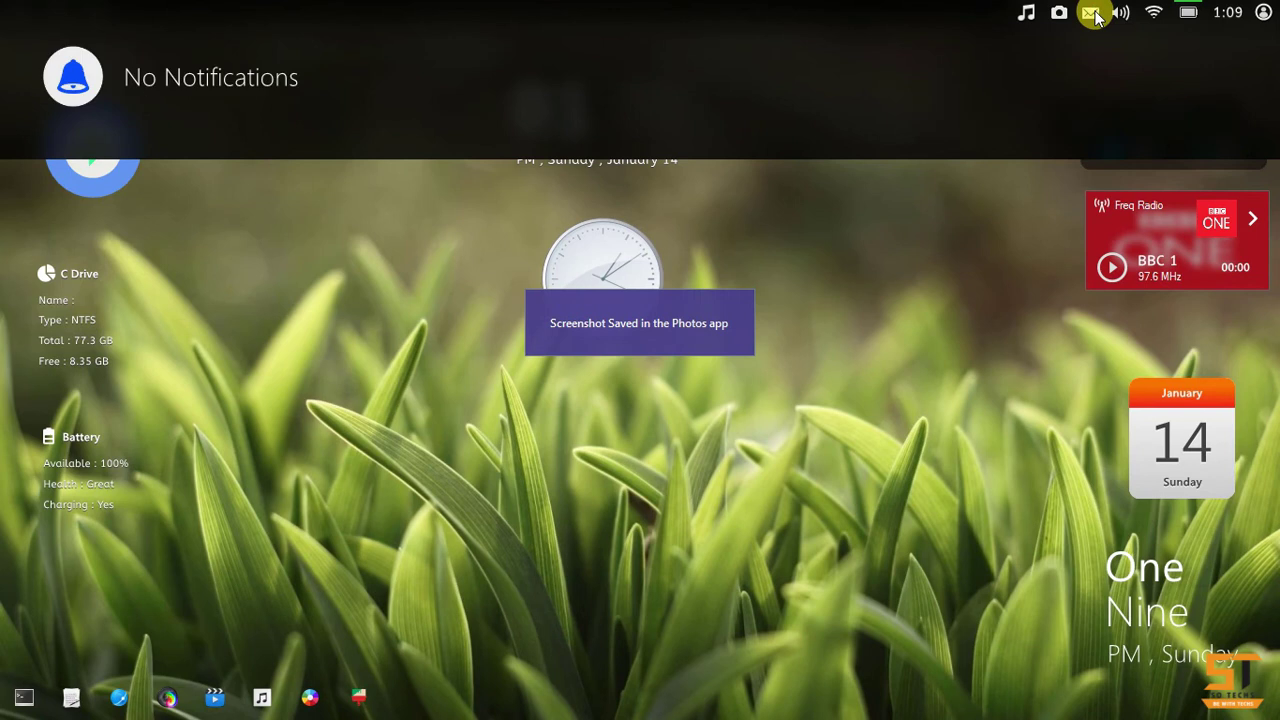
{"action": "left_click", "coordinate": [1120, 14]}
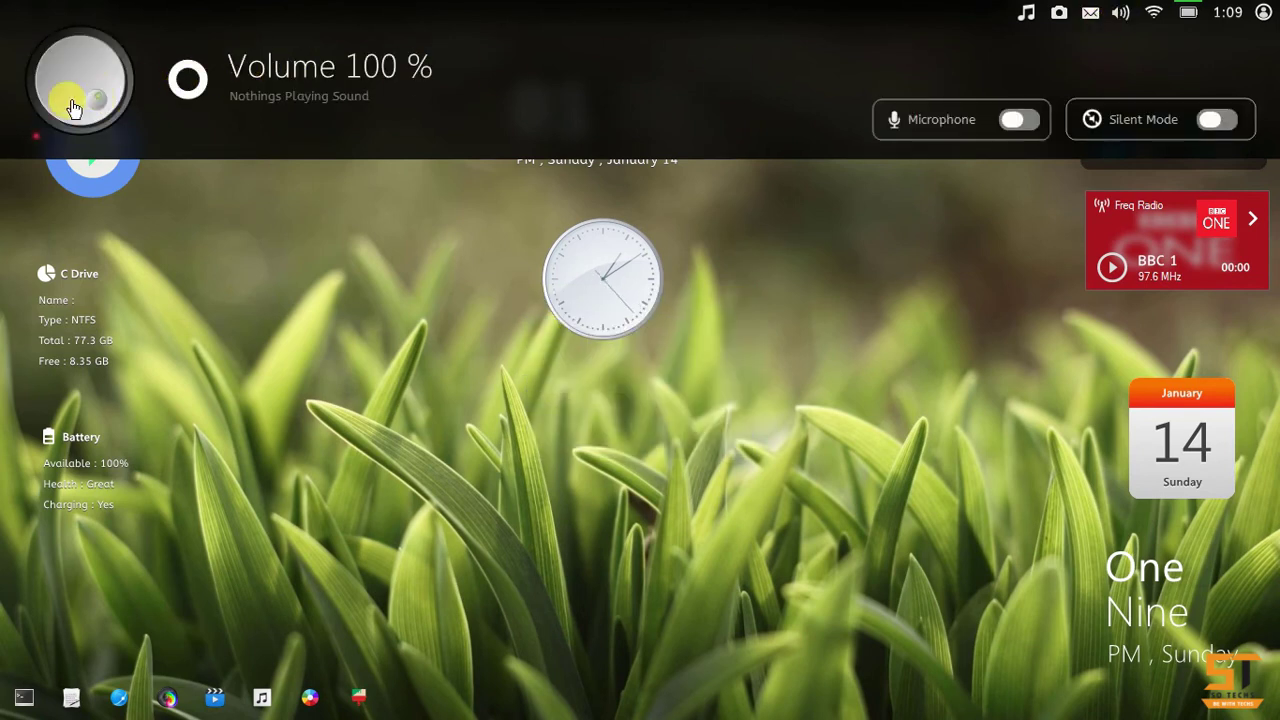
{"action": "mouse_move", "coordinate": [72, 108]}
{"action": "left_mouse_down"}
{"action": "mouse_move", "coordinate": [63, 102]}
{"action": "mouse_move", "coordinate": [100, 94]}
{"action": "mouse_move", "coordinate": [97, 110]}
{"action": "left_mouse_up"}
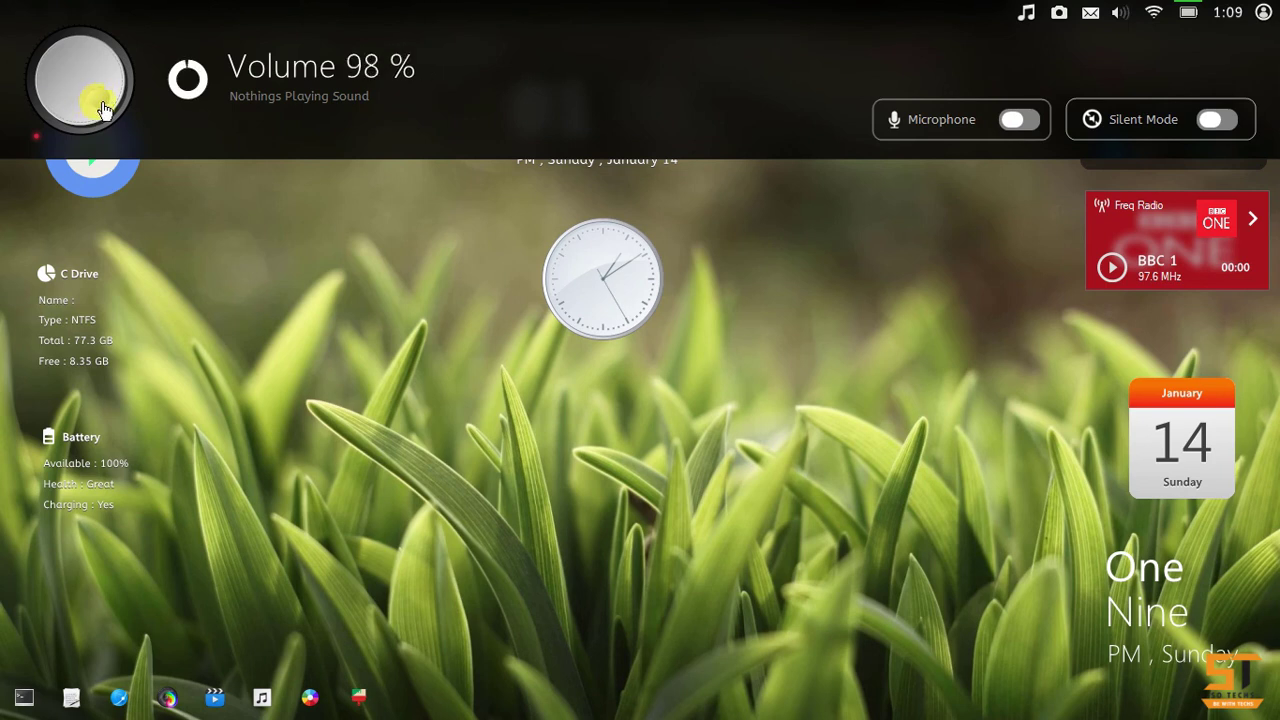
Step: View the internet connection status and the date and time details
{"action": "left_click", "coordinate": [1153, 13]}
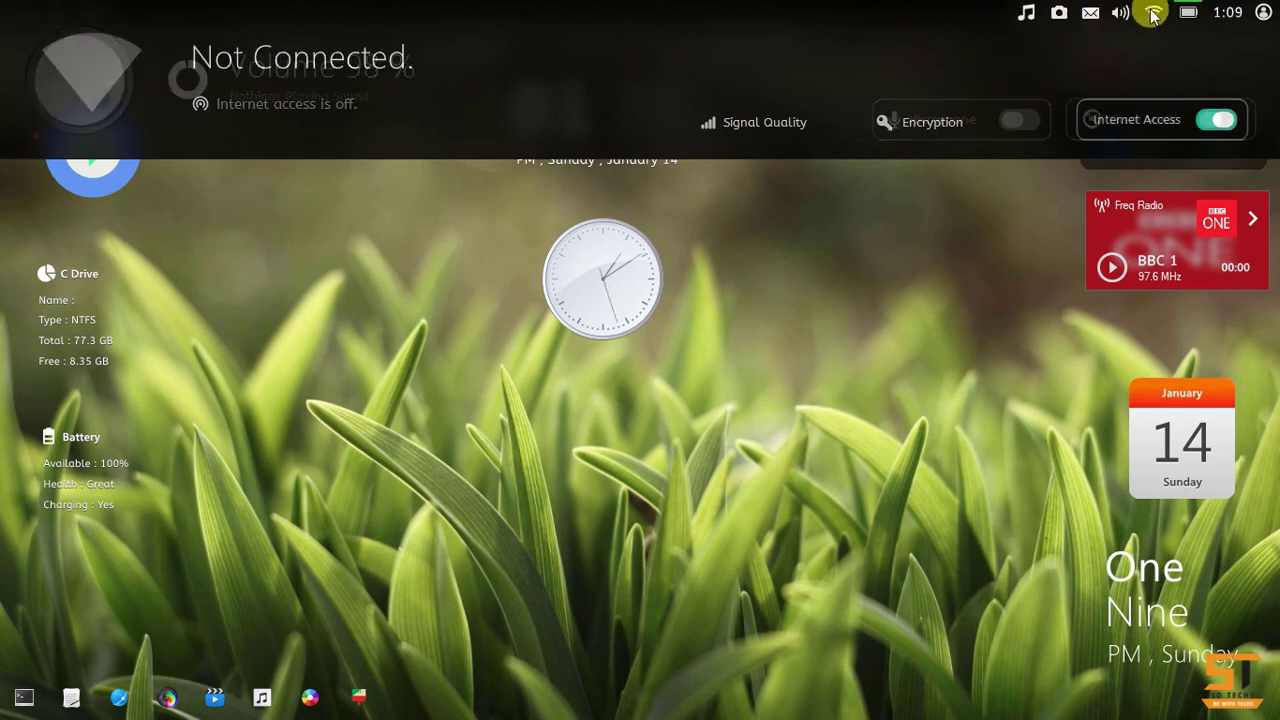
{"action": "left_click", "coordinate": [1224, 13]}
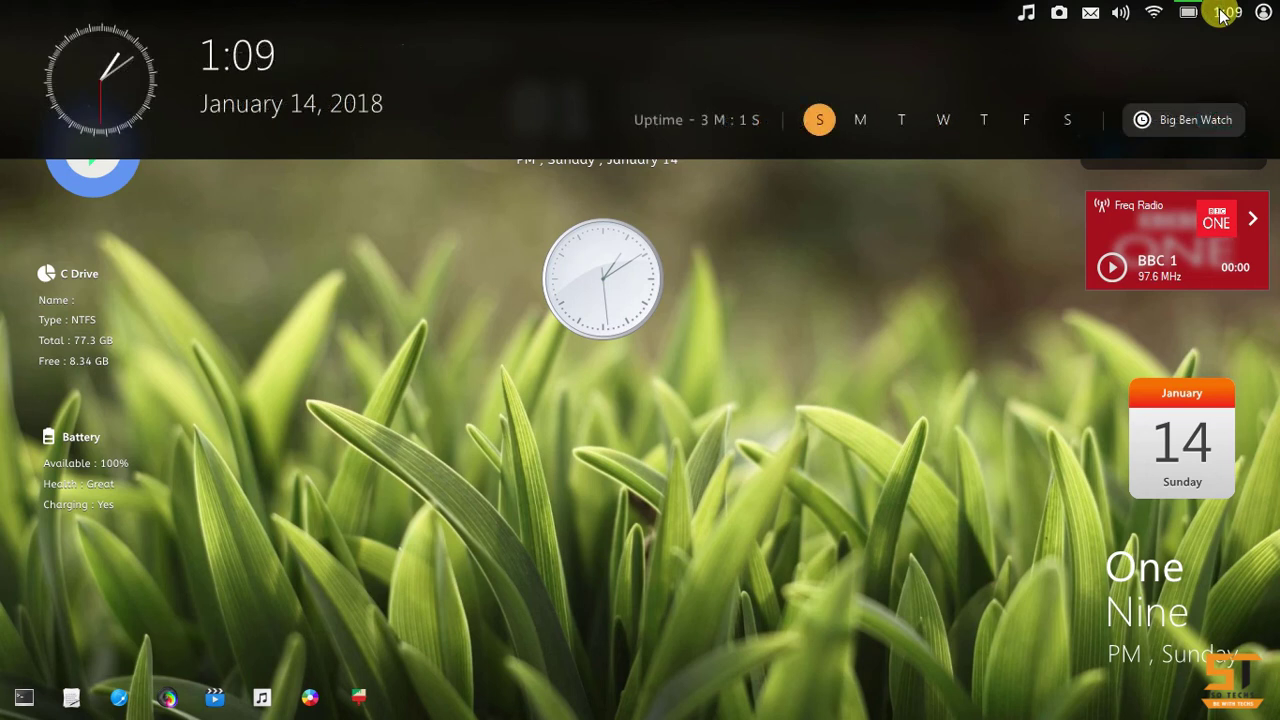
Step: Inspect the system processes in the Task Manager reached from the account options, and close it
{"action": "left_click", "coordinate": [1260, 14]}
{"action": "left_click", "coordinate": [925, 120]}
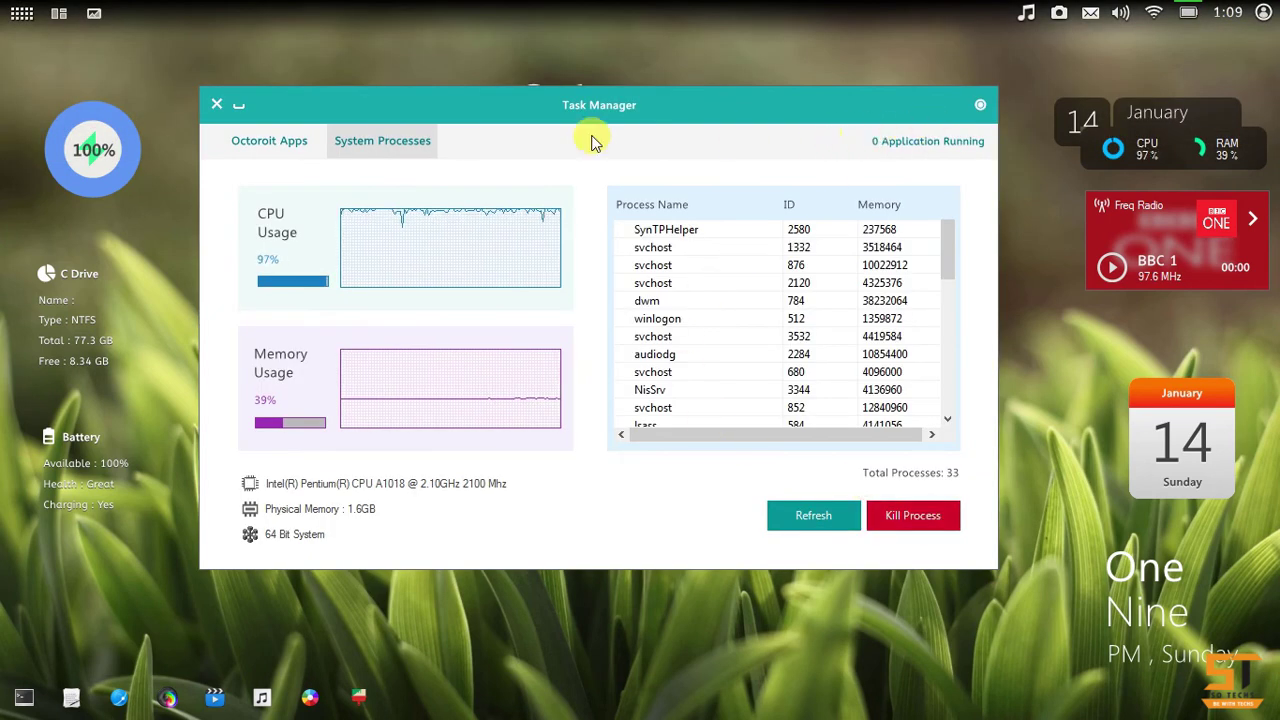
{"action": "left_click", "coordinate": [225, 105]}
Step: Switch to the Windows Start screen and view the list of all installed apps
{"action": "left_click", "coordinate": [213, 697]}
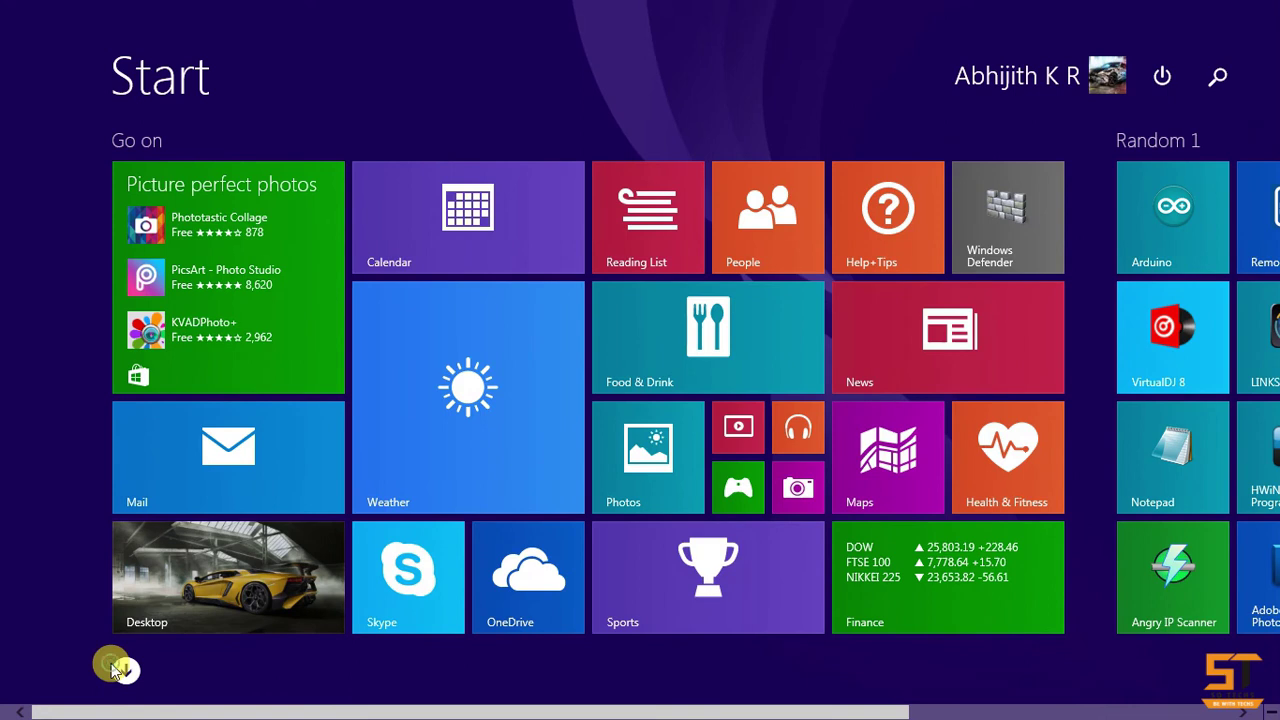
{"action": "left_click", "coordinate": [122, 669]}
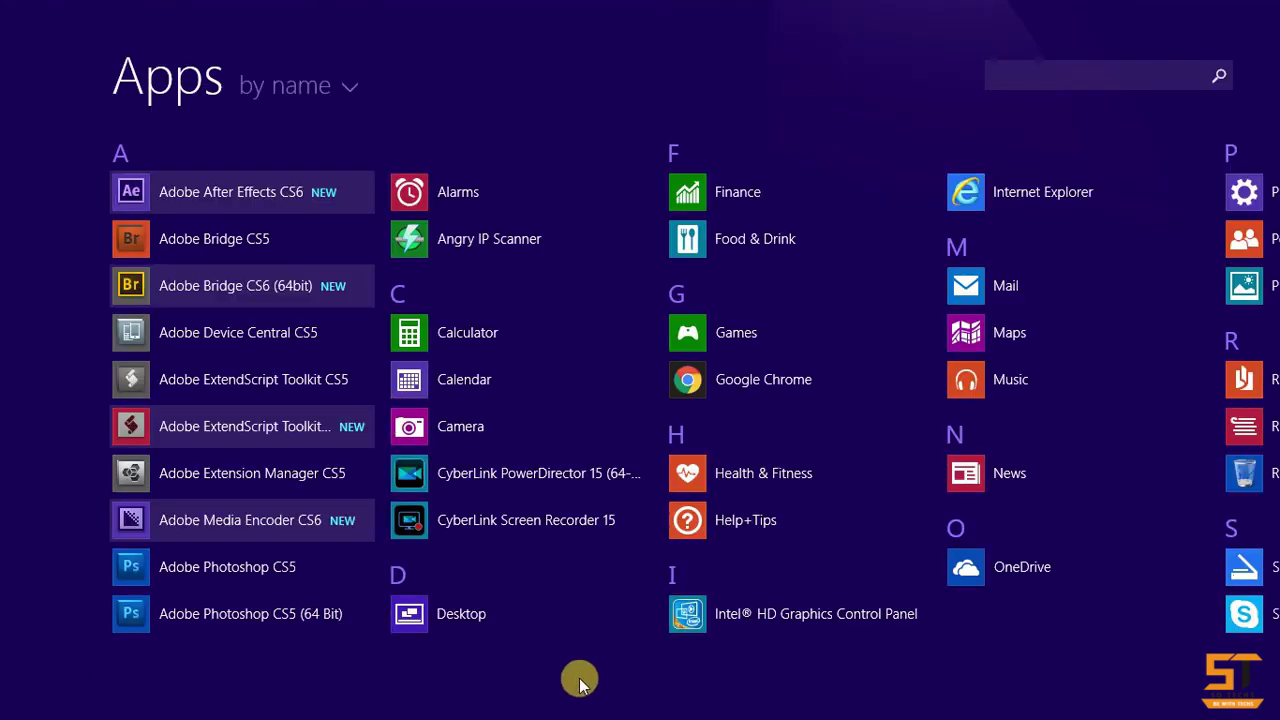
{"action": "mouse_move", "coordinate": [234, 703]}
{"action": "left_mouse_down"}
{"action": "mouse_move", "coordinate": [1100, 710]}
{"action": "mouse_move", "coordinate": [222, 693]}
{"action": "left_mouse_up"}
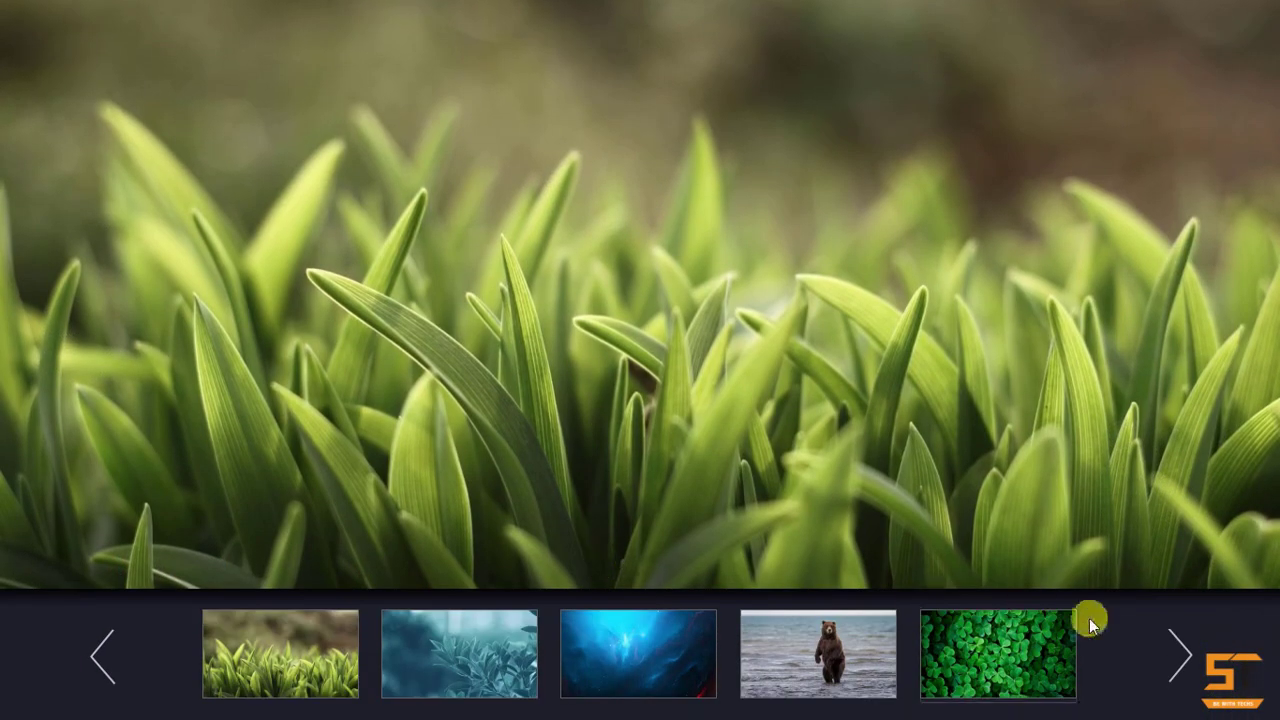
Step: Change the Octoroit desktop wallpaper to the fox image from the next set of wallpapers
{"action": "left_click", "coordinate": [1180, 652]}
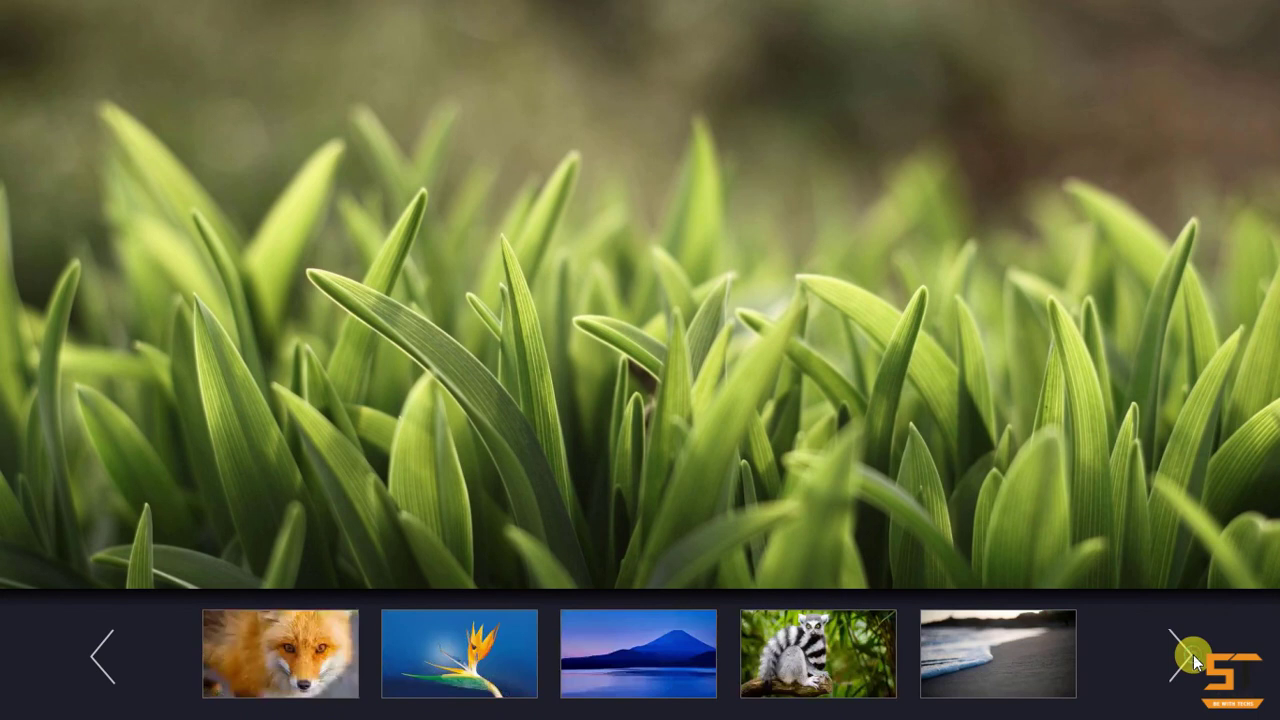
{"action": "left_click", "coordinate": [342, 659]}
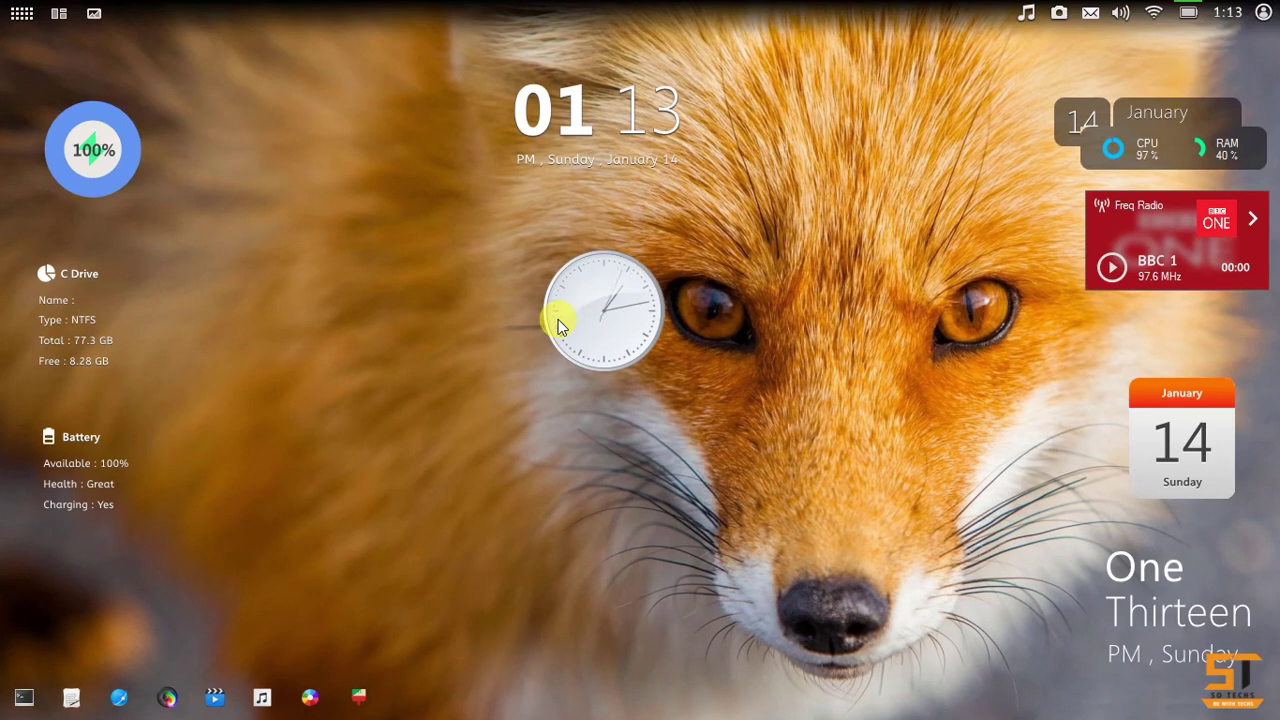
Step: Shut down Octoroit using the power options of the administrator account
{"action": "left_click", "coordinate": [1263, 12]}
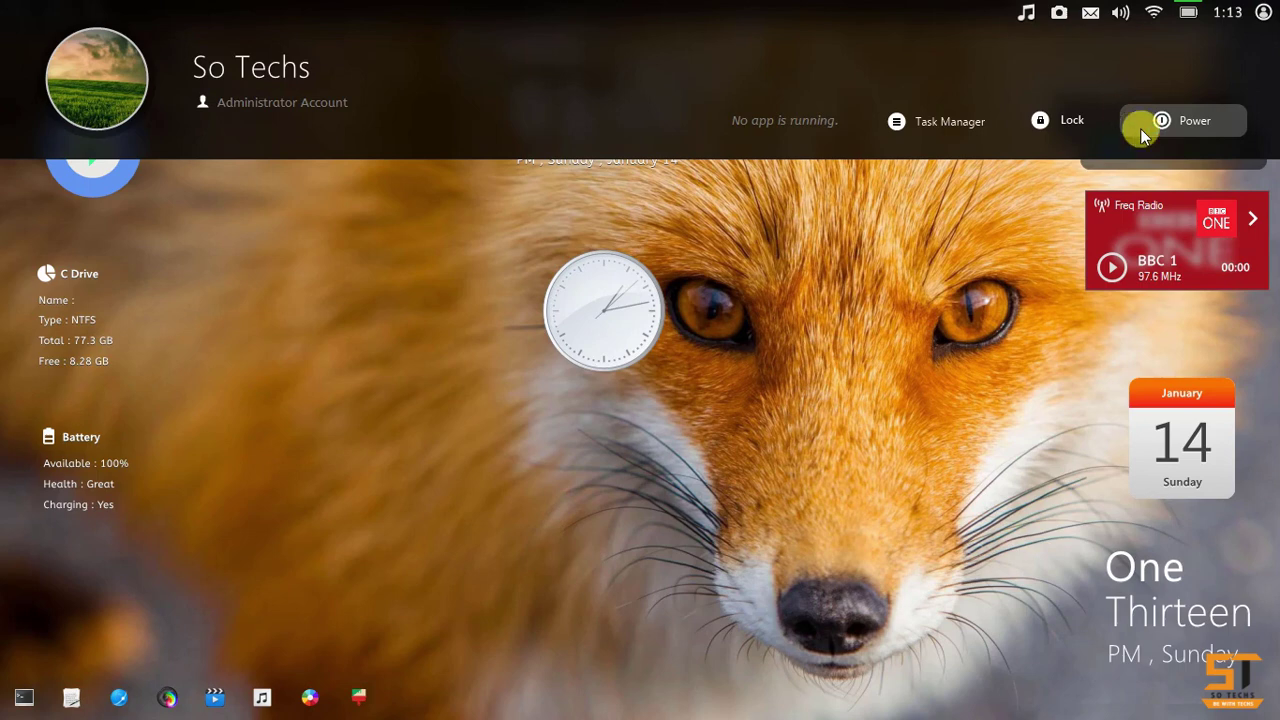
{"action": "left_click", "coordinate": [1140, 128]}
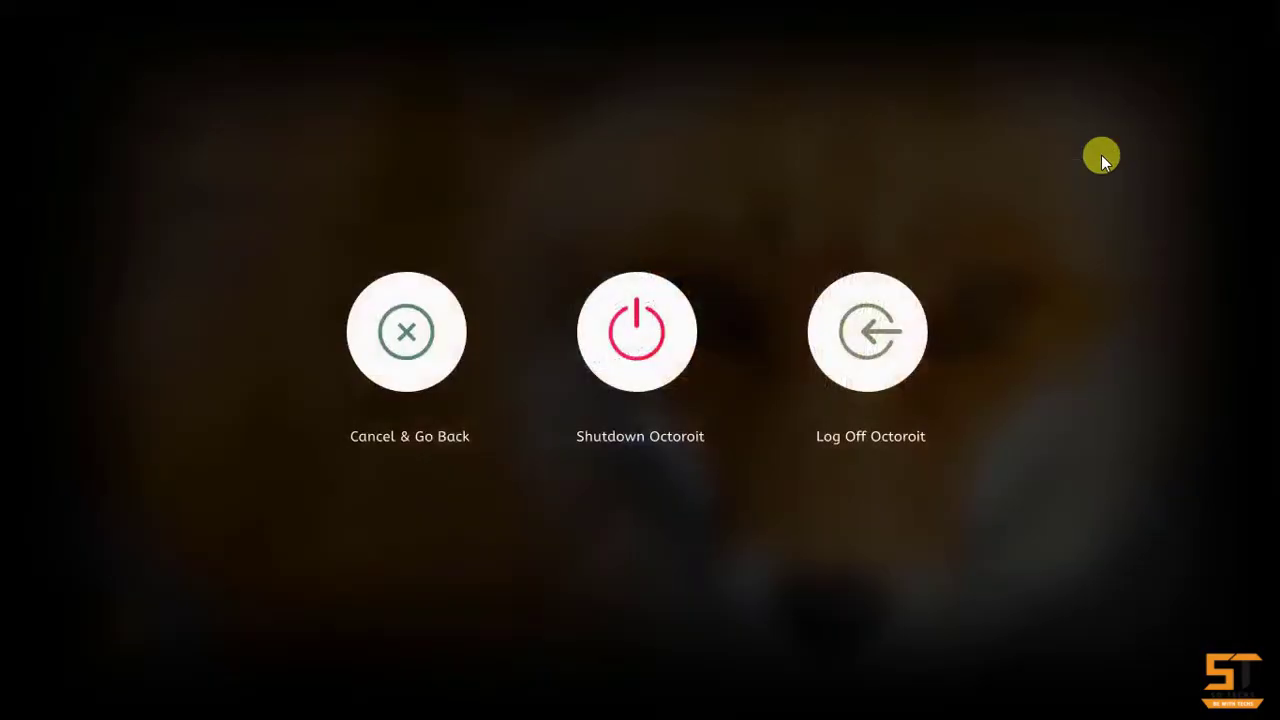
{"action": "left_click", "coordinate": [624, 320]}
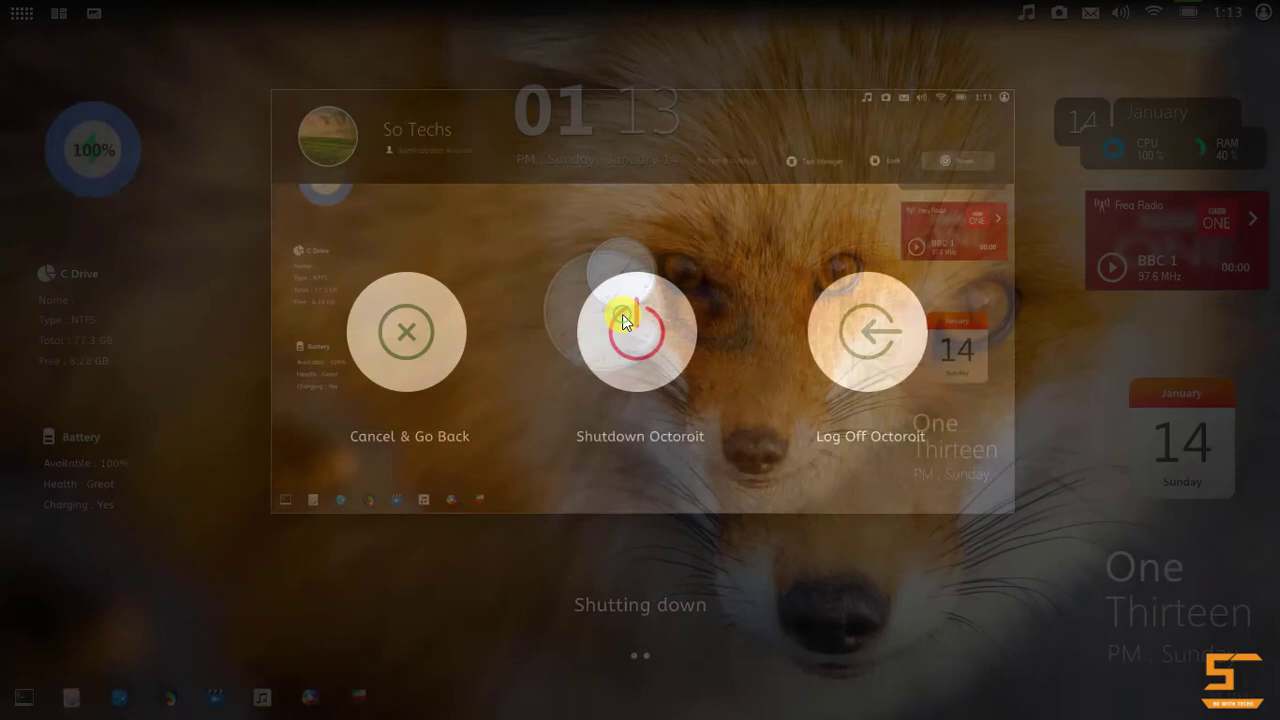